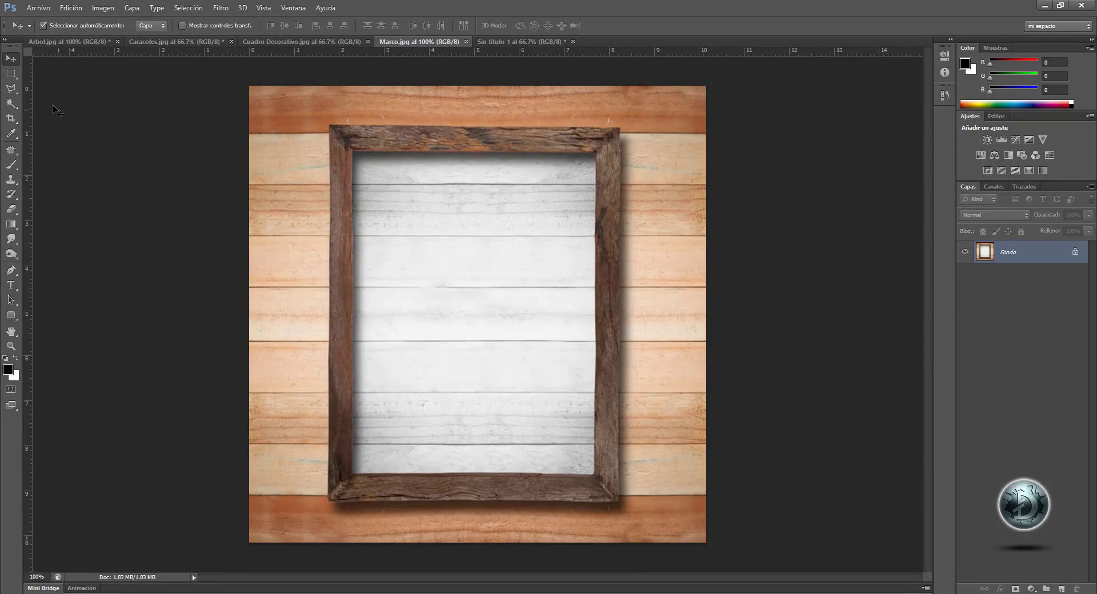
# - Draw a rectangular marquee of about 6.72 × 8.75 cm enclosing the whole wooden frame
pyautogui.click(16, 76)
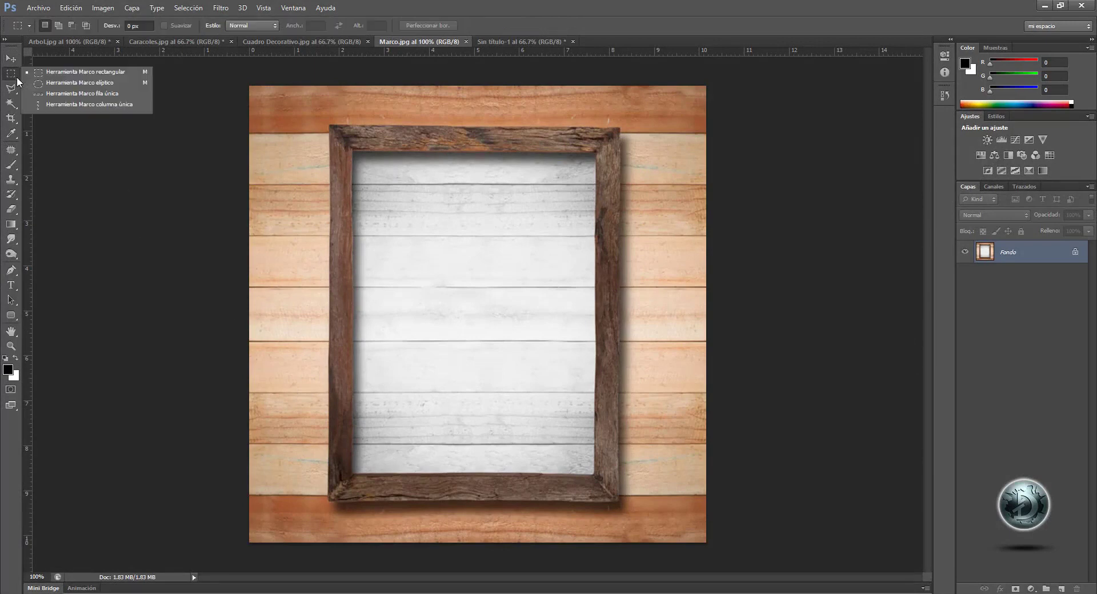
pyautogui.click(106, 72)
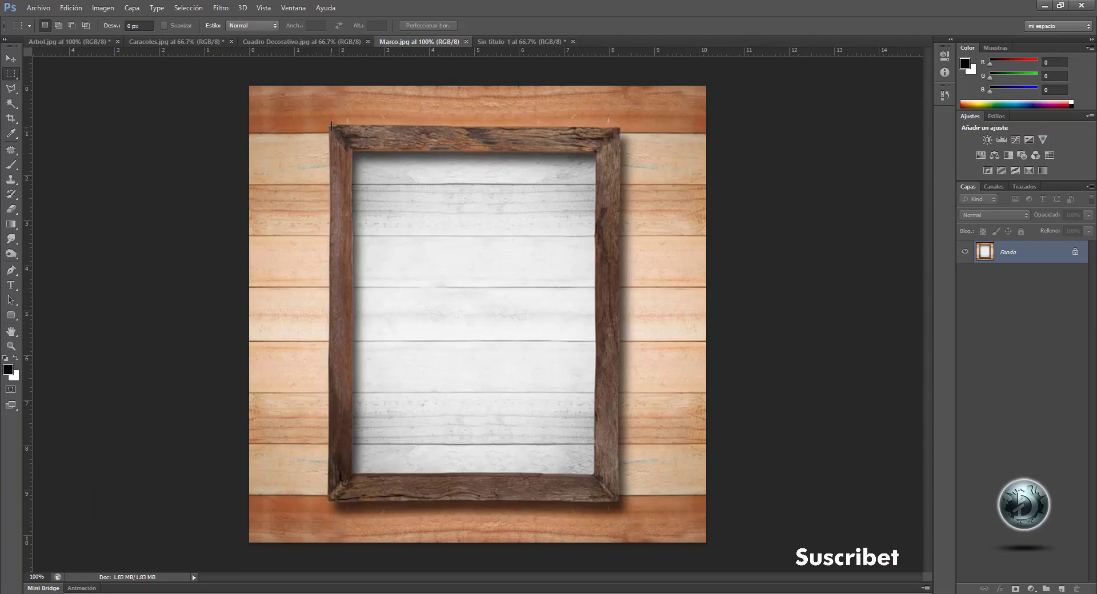
pyautogui.moveTo(330, 126)
pyautogui.mouseDown()
pyautogui.moveTo(578, 475)
pyautogui.moveTo(619, 502)
pyautogui.mouseUp()
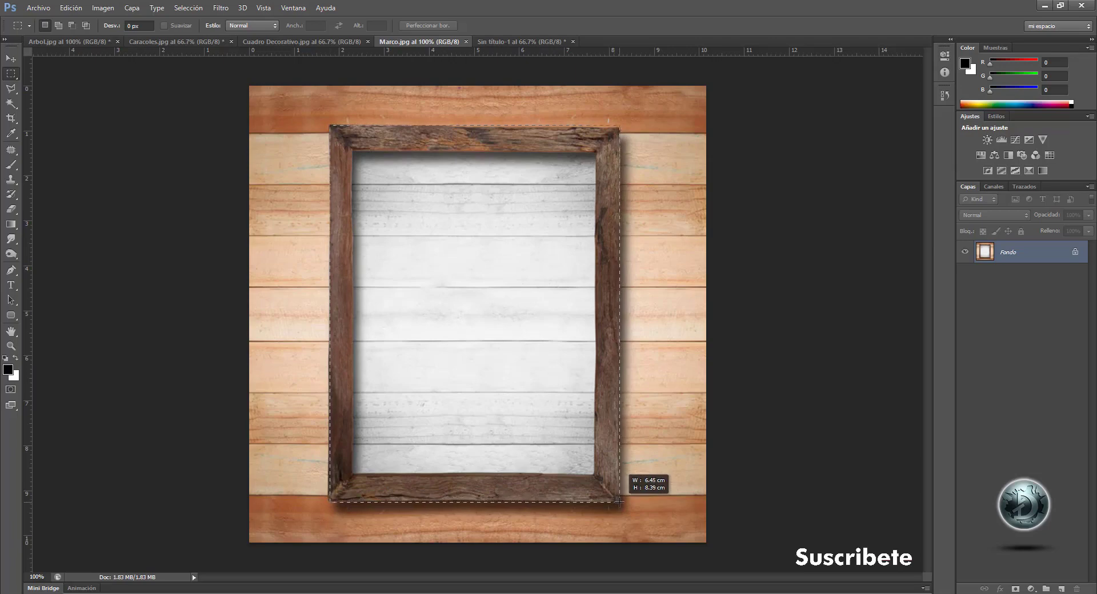
pyautogui.moveTo(620, 501); pyautogui.dragTo(619, 501)
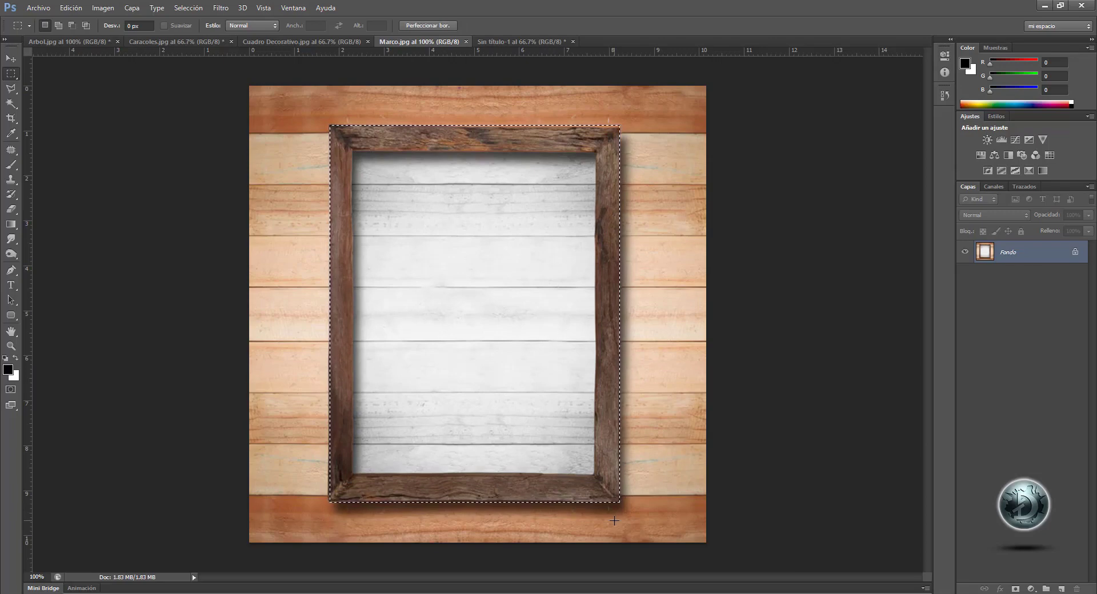
pyautogui.hotkey('ctrl', 'd')
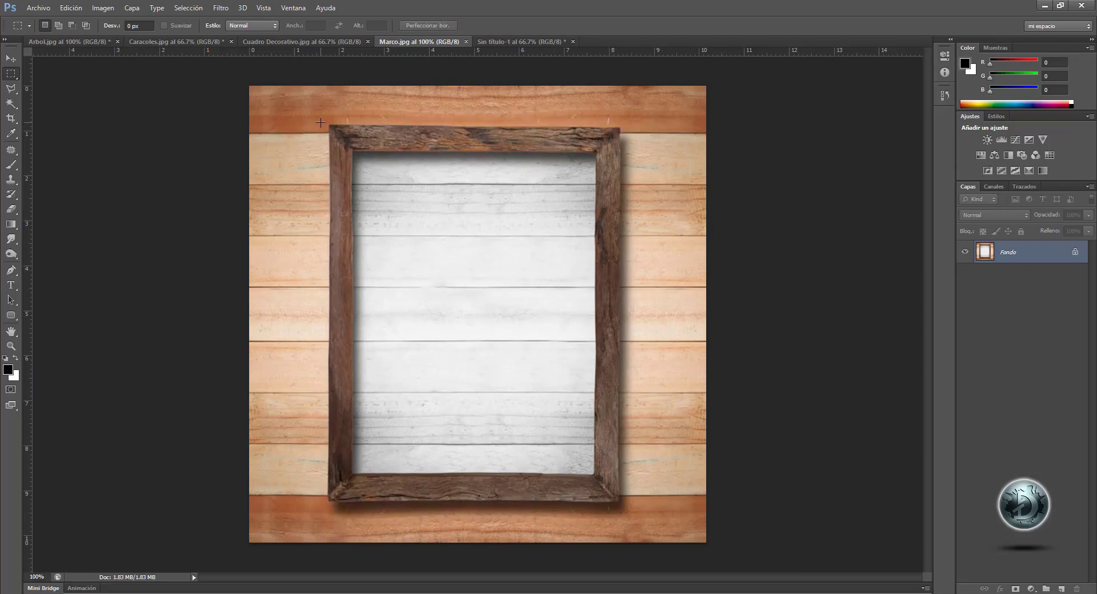
pyautogui.moveTo(320, 116); pyautogui.dragTo(601, 490)
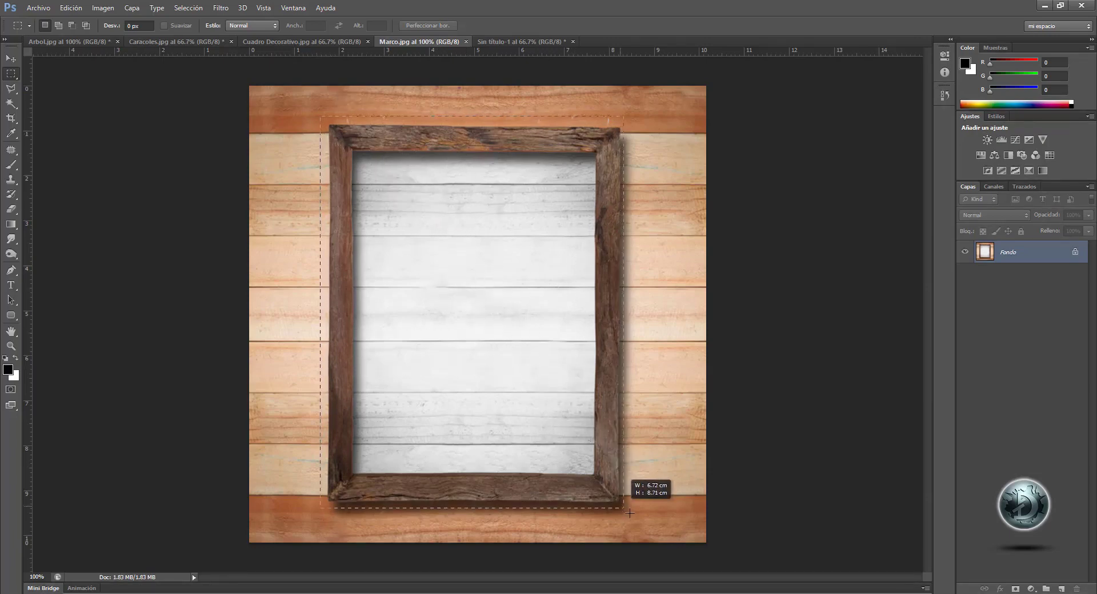
pyautogui.moveTo(601, 490); pyautogui.dragTo(641, 519)
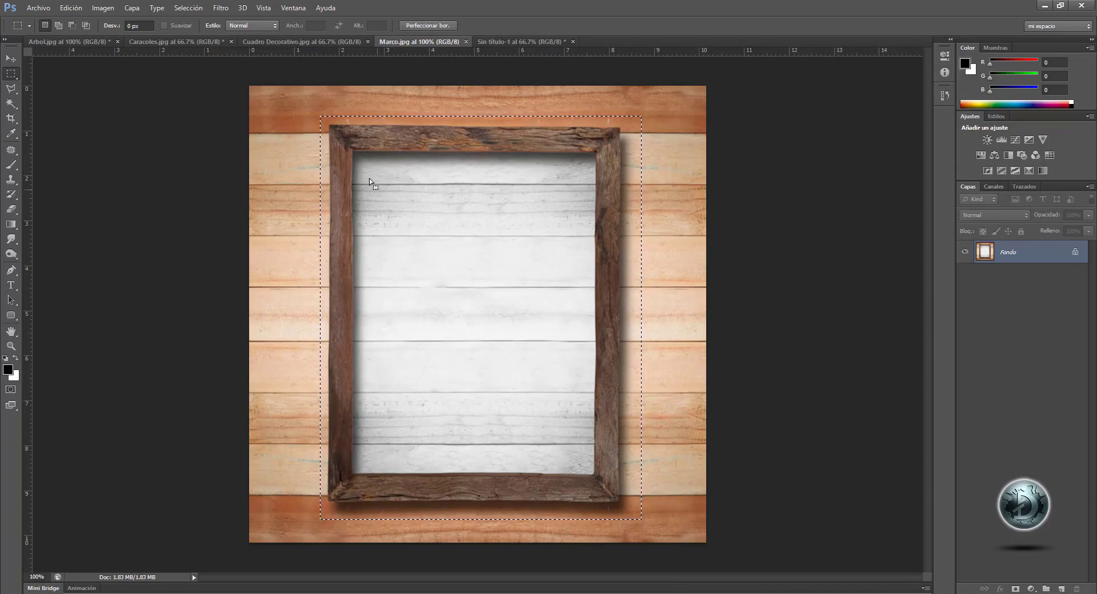
pyautogui.click(184, 8)
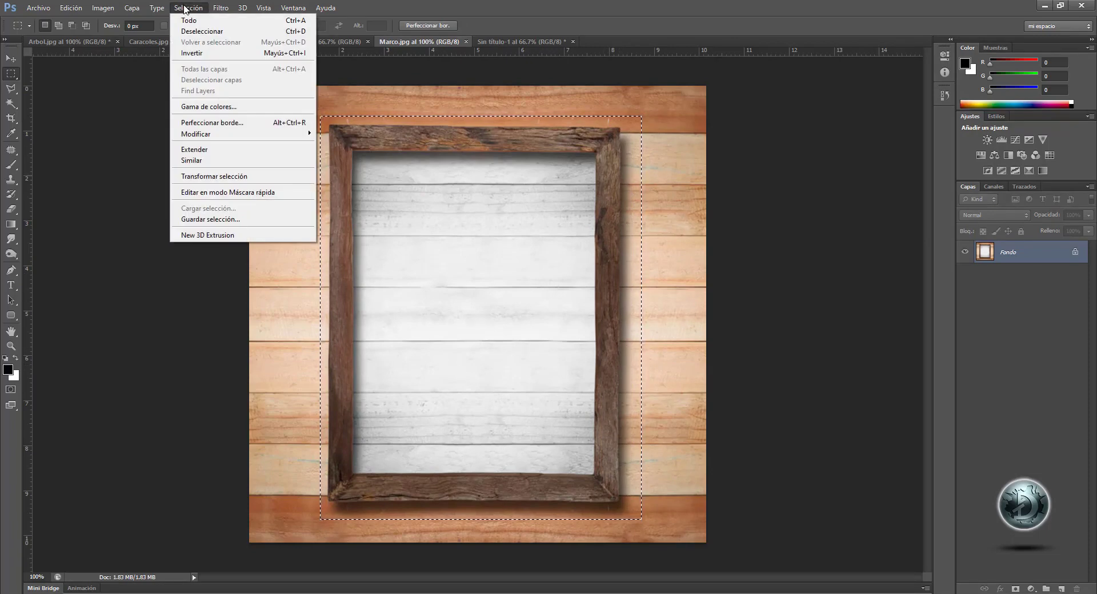
# - Transform the selection so its top, right, bottom and left edges sit on the frame's outer border
pyautogui.click(211, 176)
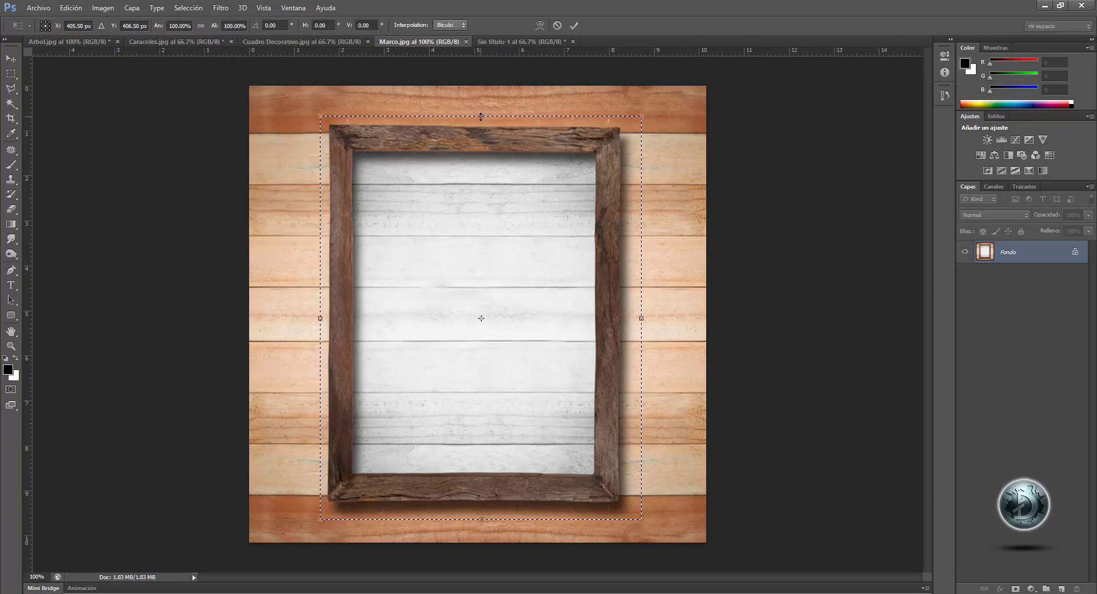
pyautogui.moveTo(482, 117); pyautogui.dragTo(483, 125)
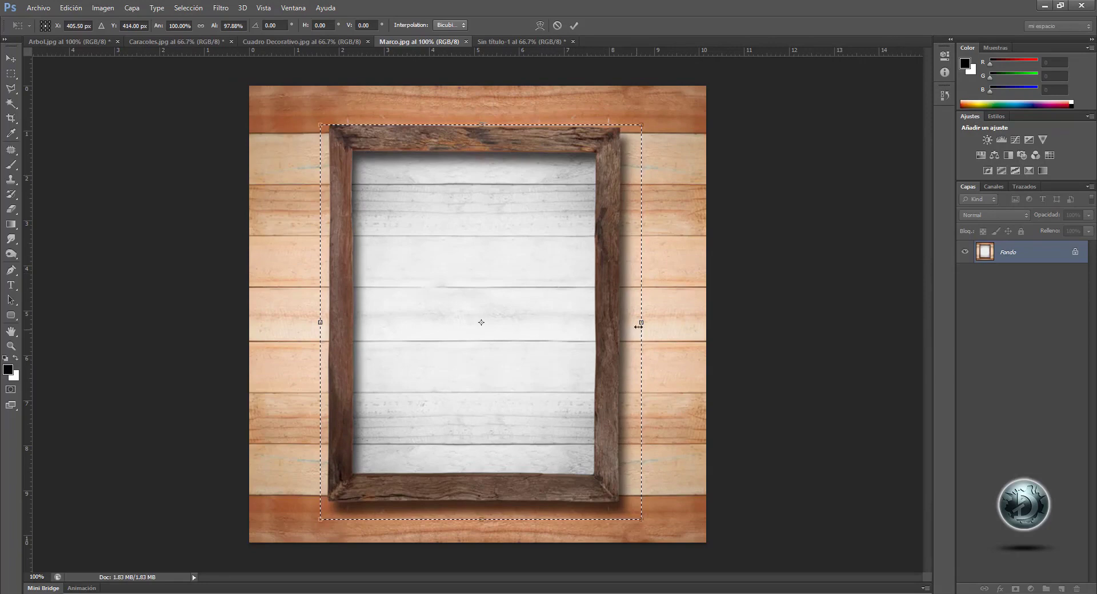
pyautogui.moveTo(641, 323); pyautogui.dragTo(619, 322)
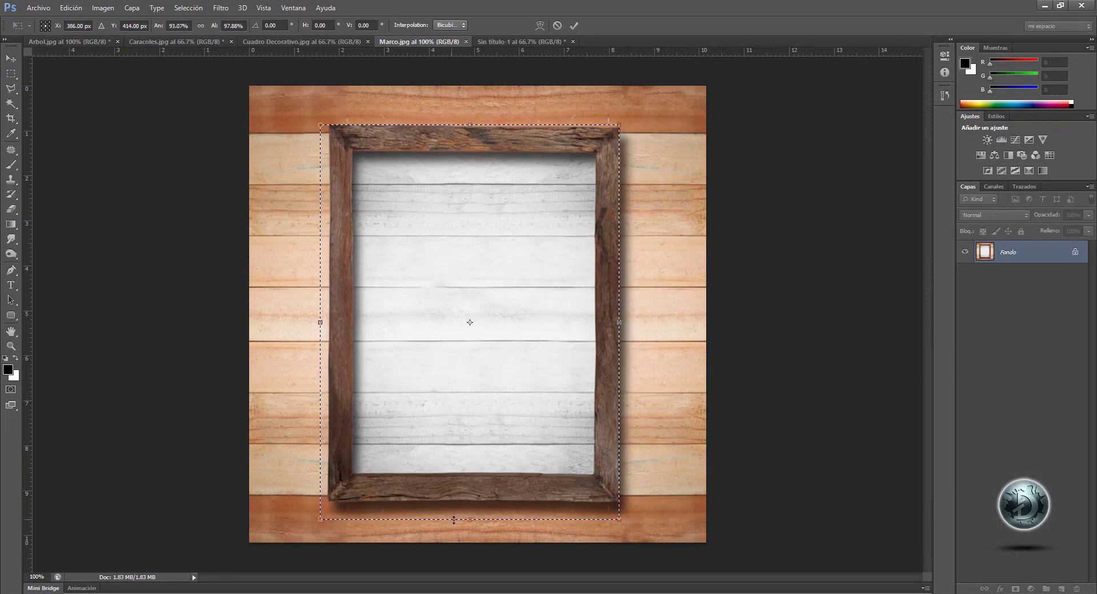
pyautogui.moveTo(470, 520); pyautogui.dragTo(467, 501)
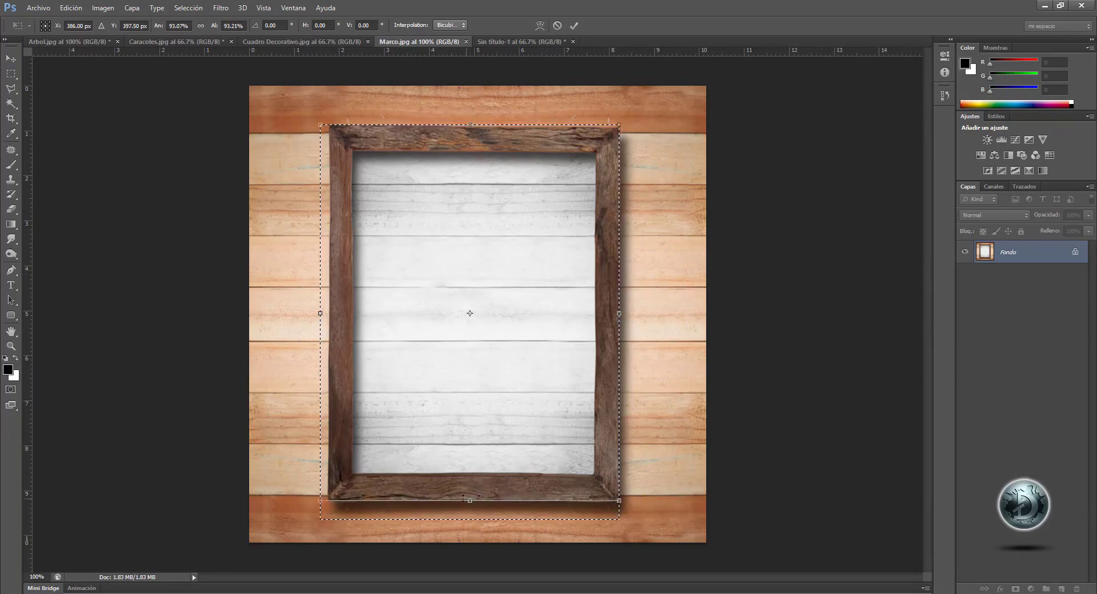
pyautogui.moveTo(321, 314); pyautogui.dragTo(330, 314)
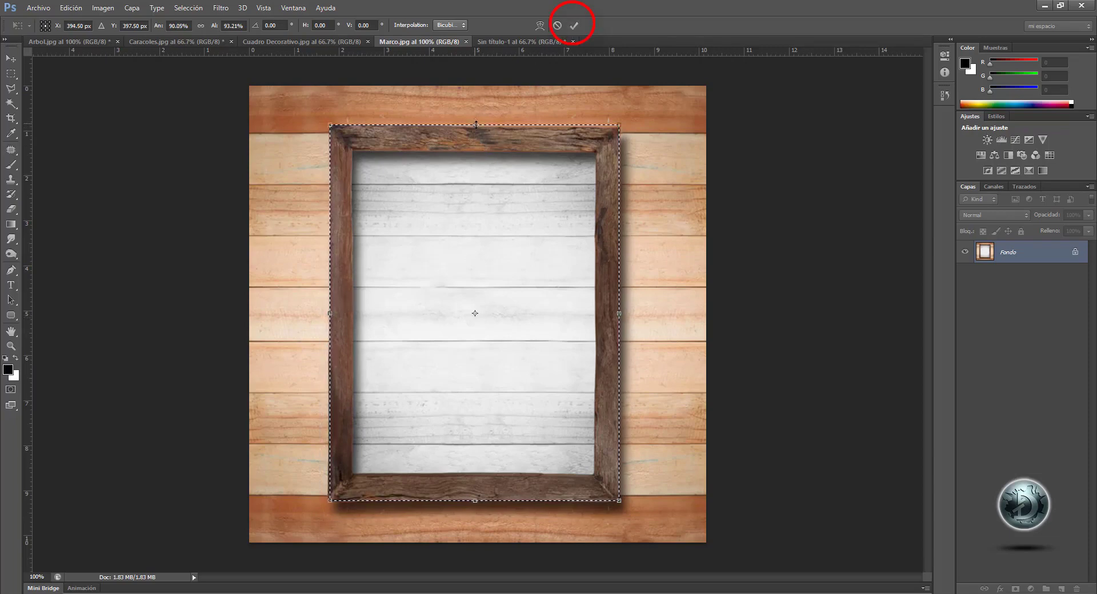
pyautogui.moveTo(475, 123); pyautogui.dragTo(476, 127)
pyautogui.click(573, 25)
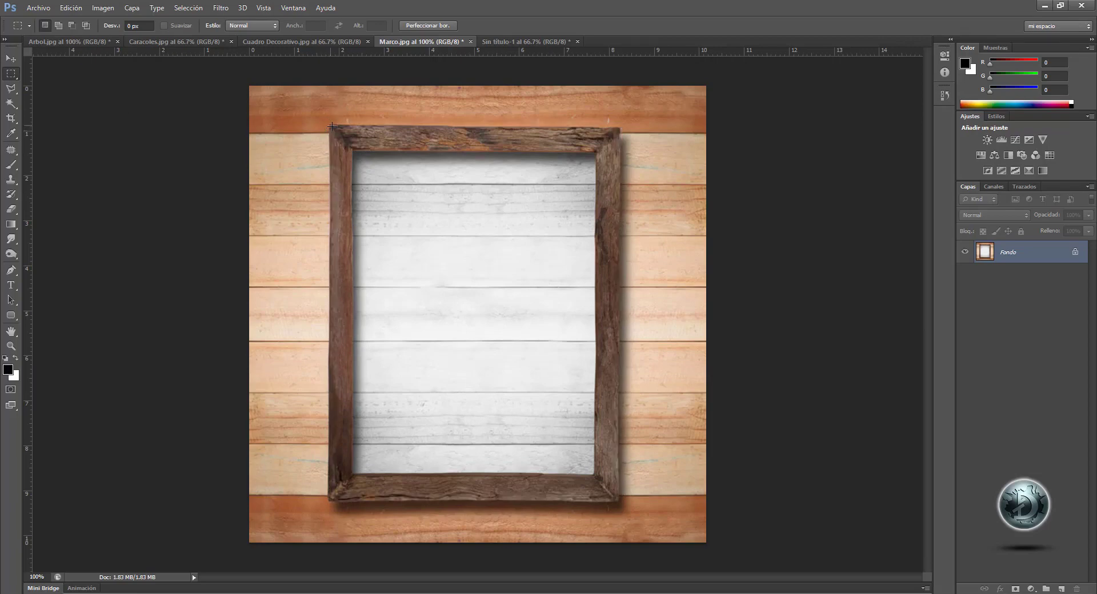
# - Redraw the marquee around the frame and lower its top edge slightly with Transform Selection
pyautogui.moveTo(332, 125)
pyautogui.mouseDown()
pyautogui.moveTo(578, 469)
pyautogui.moveTo(619, 501)
pyautogui.mouseUp()
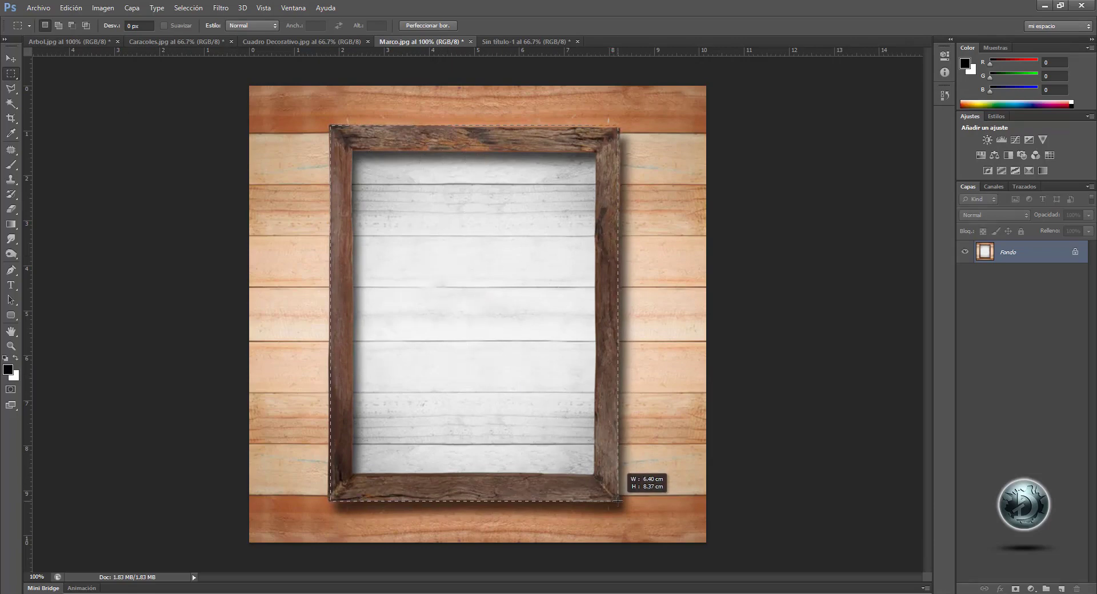
pyautogui.moveTo(618, 501); pyautogui.dragTo(618, 501)
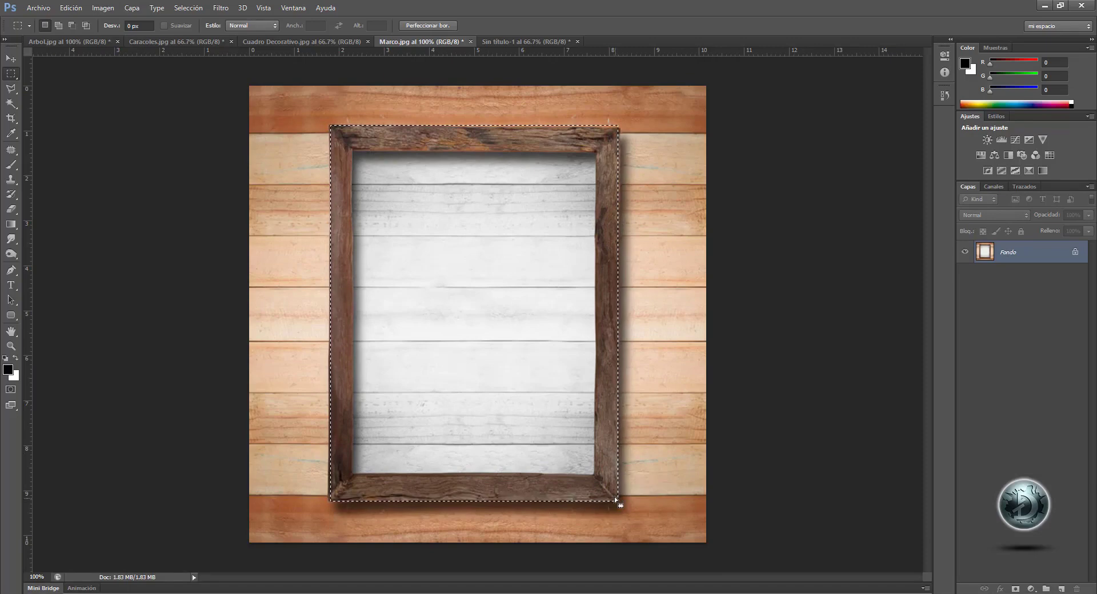
pyautogui.click(188, 7)
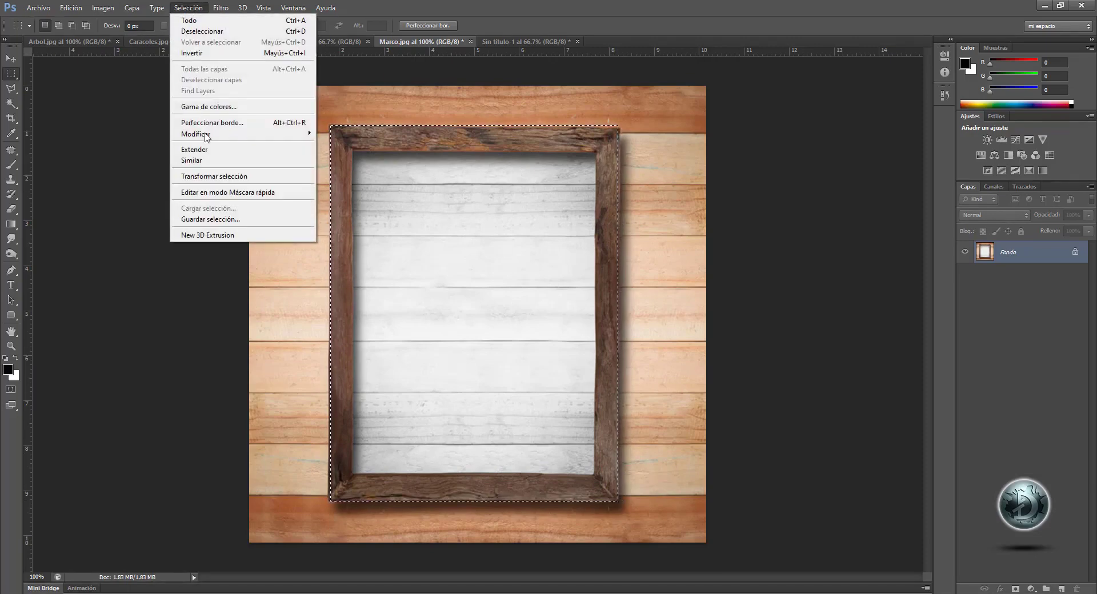
pyautogui.click(213, 176)
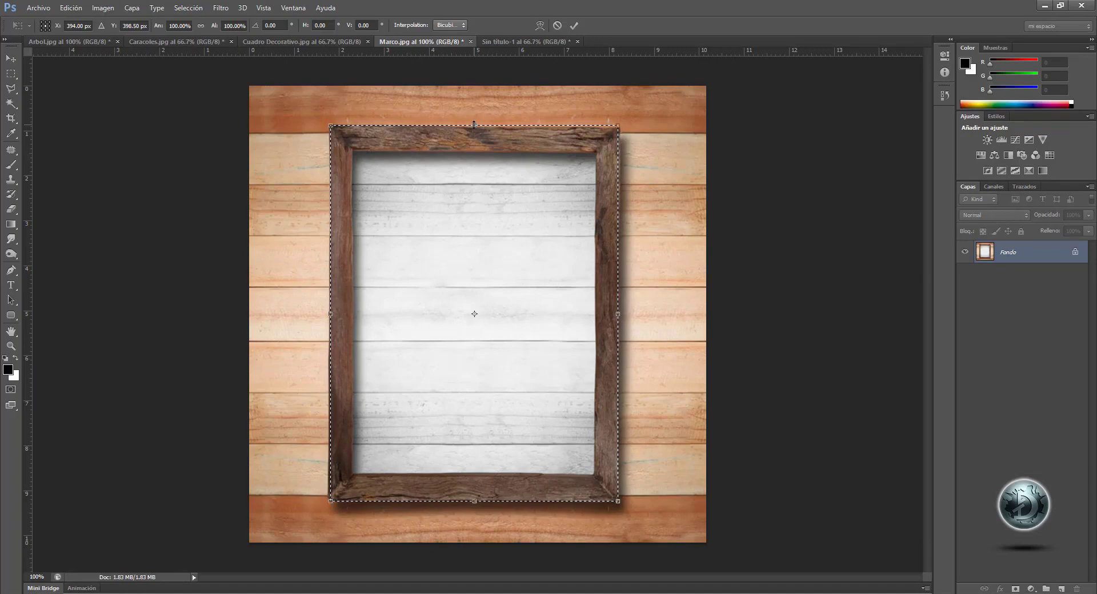
pyautogui.moveTo(473, 127); pyautogui.dragTo(474, 130)
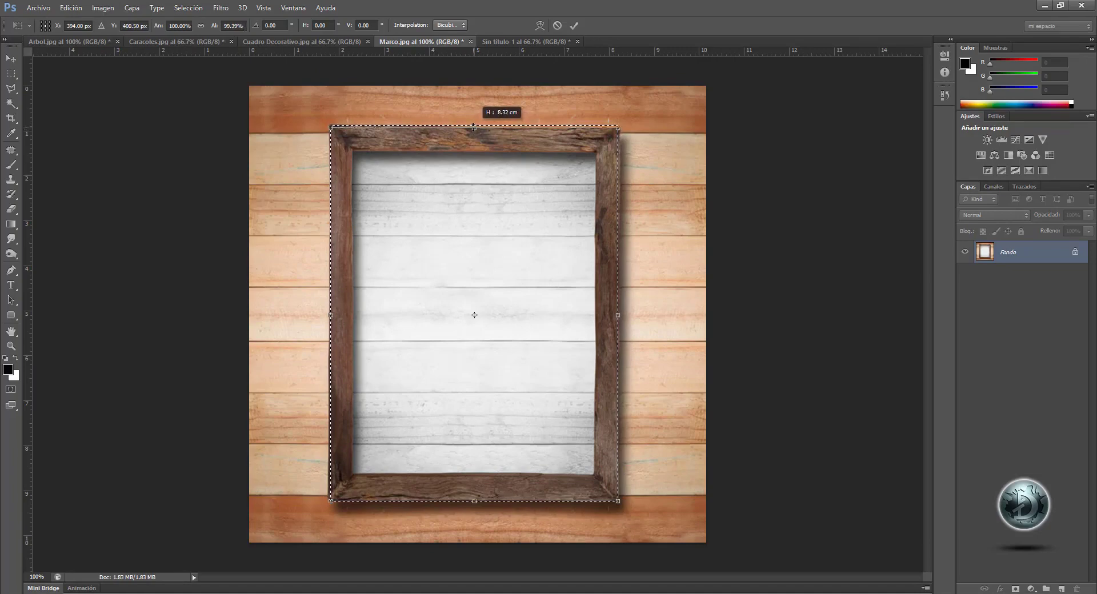
pyautogui.click(574, 25)
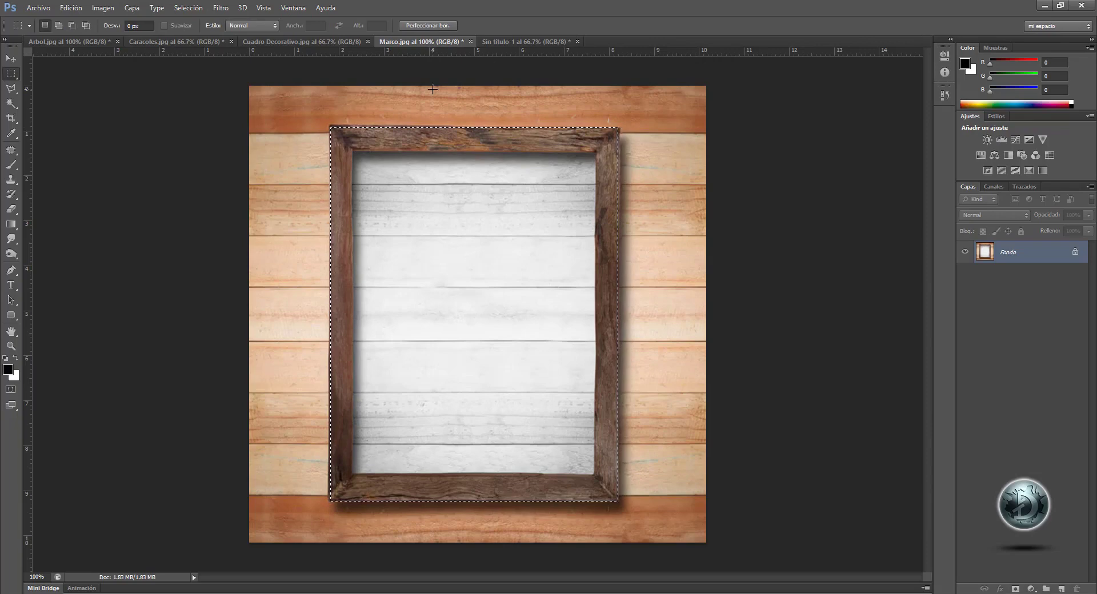
# - Copy the selected frame and paste it into Arbol.jpg as layer Capa 1
pyautogui.click(71, 7)
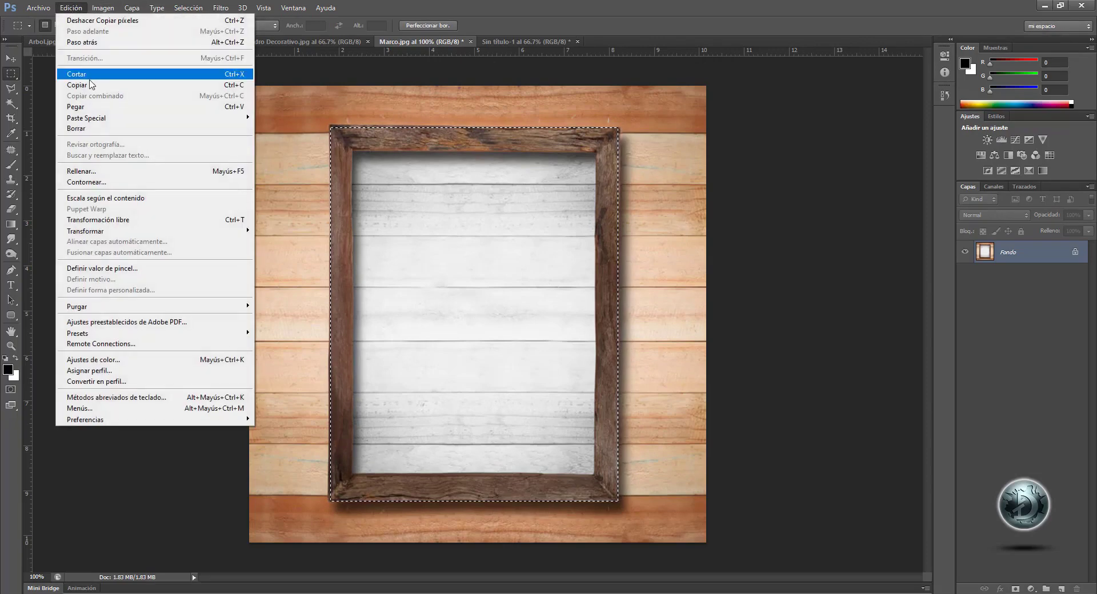
pyautogui.click(80, 79)
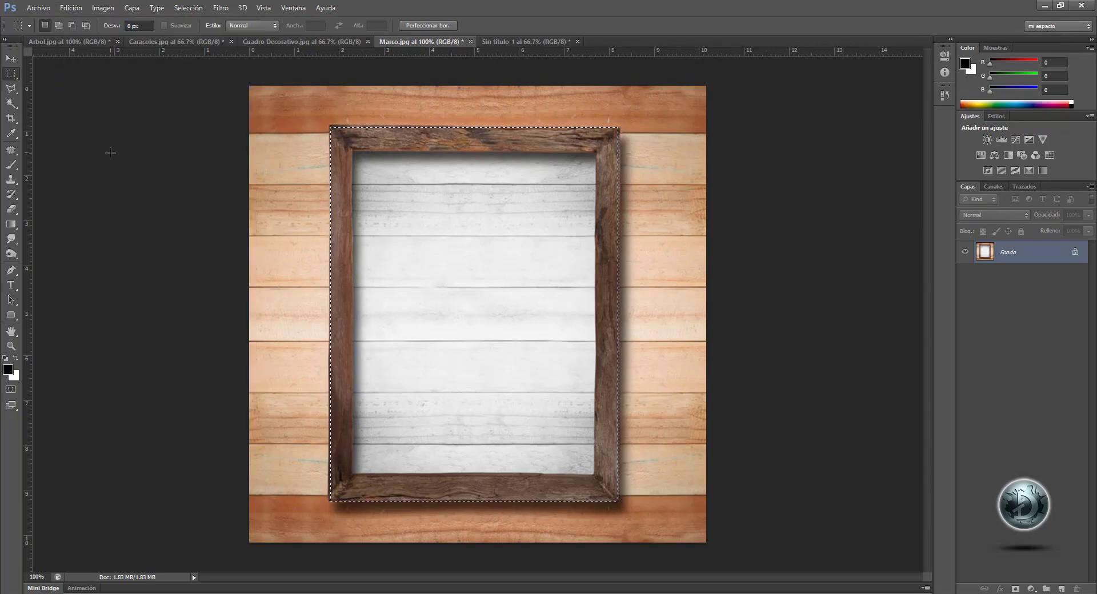
pyautogui.click(66, 42)
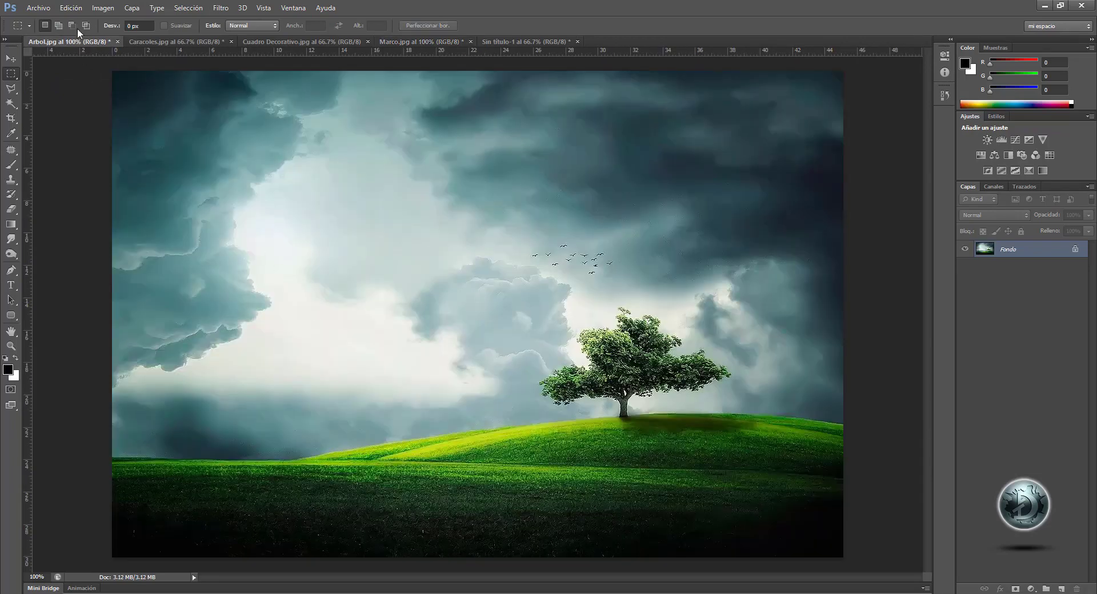
pyautogui.click(71, 8)
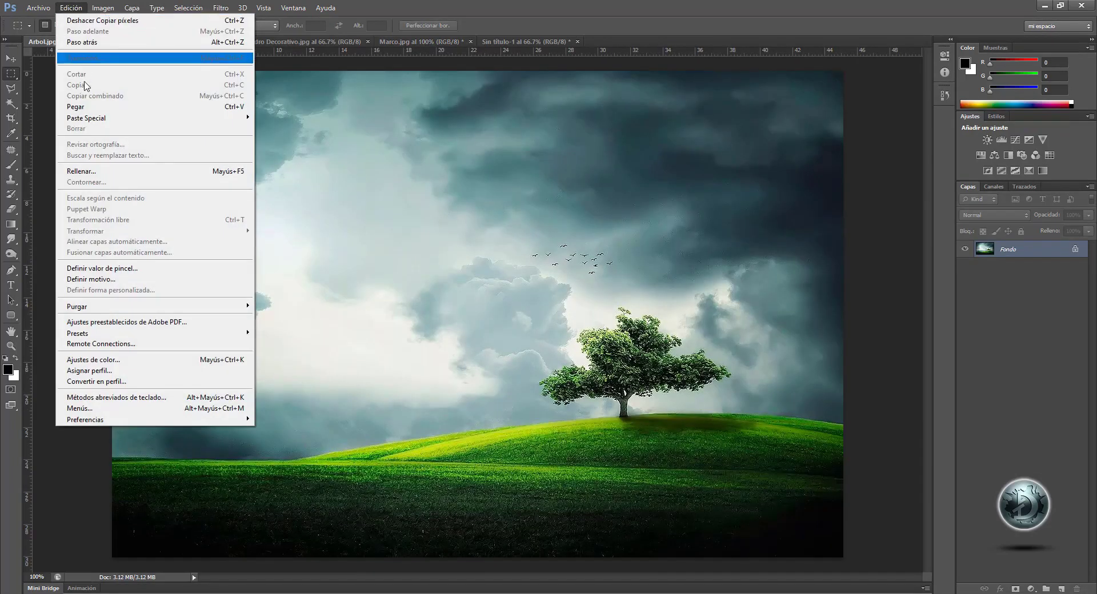
pyautogui.click(86, 112)
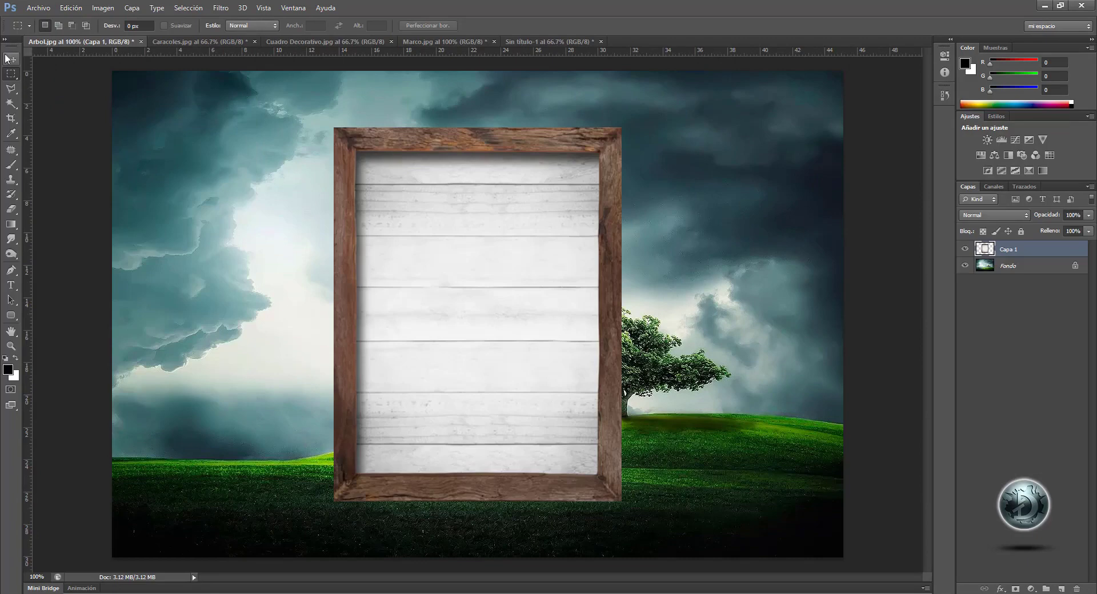
# - Move Capa 1 to the landscape's upper left, then return to Marco.jpg
pyautogui.press('v')
pyautogui.moveTo(392, 228); pyautogui.dragTo(511, 266)
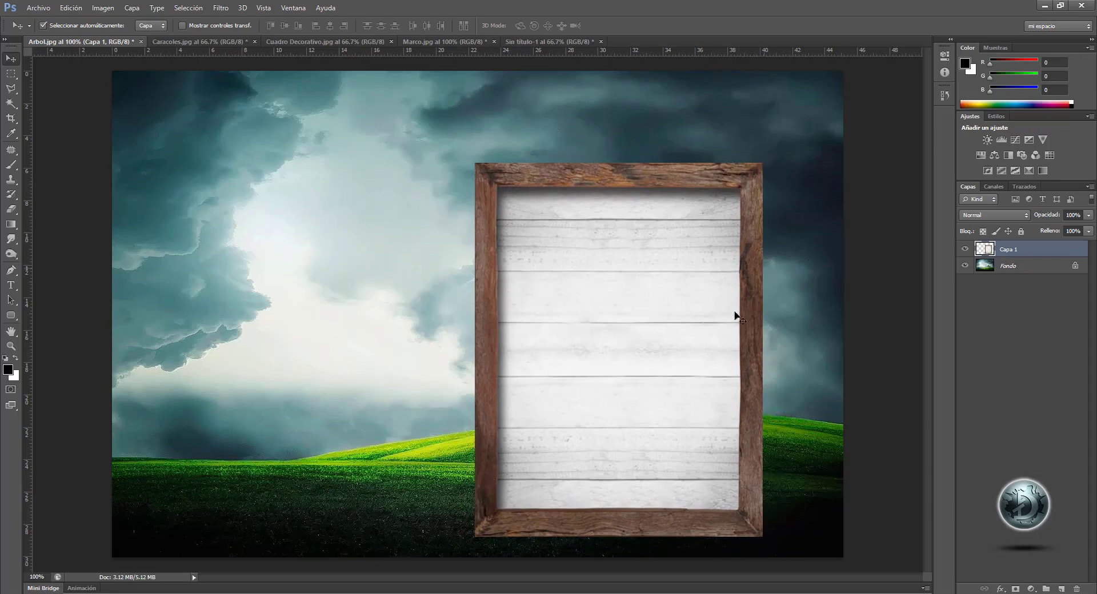
pyautogui.moveTo(675, 311); pyautogui.dragTo(336, 268)
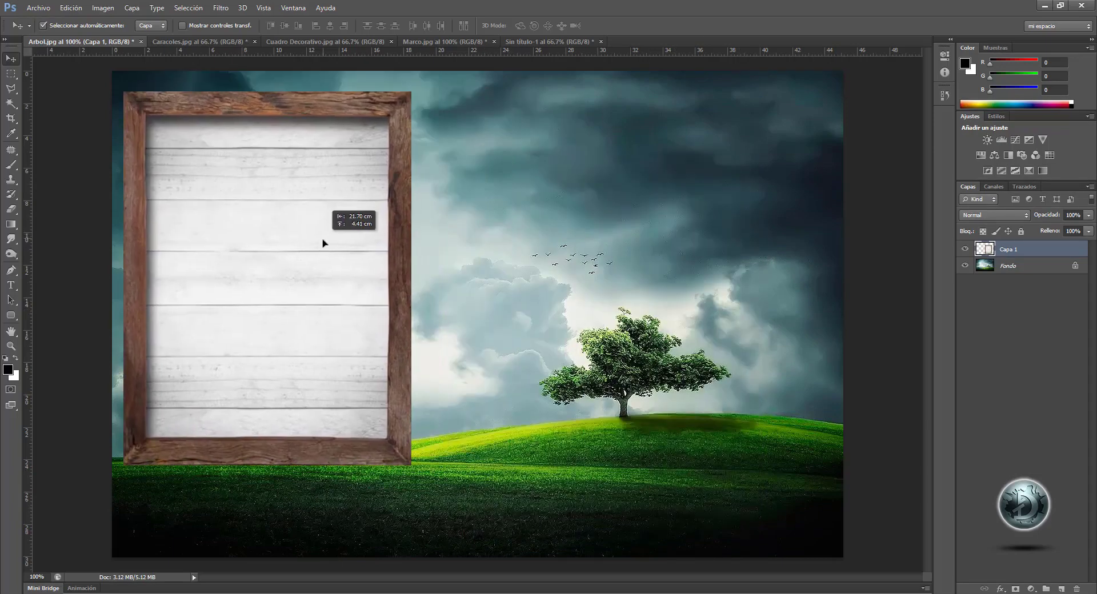
pyautogui.click(426, 42)
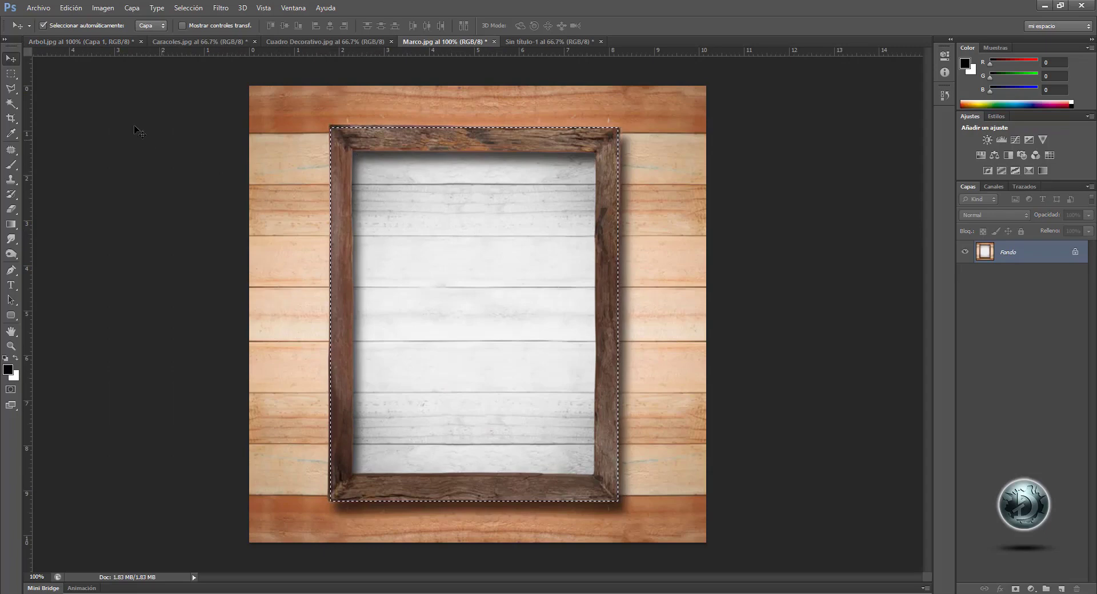
# - Subtract the frame's inner panel from the selection and paste the hollow border into Arbol.jpg as Capa 2
pyautogui.click(12, 74)
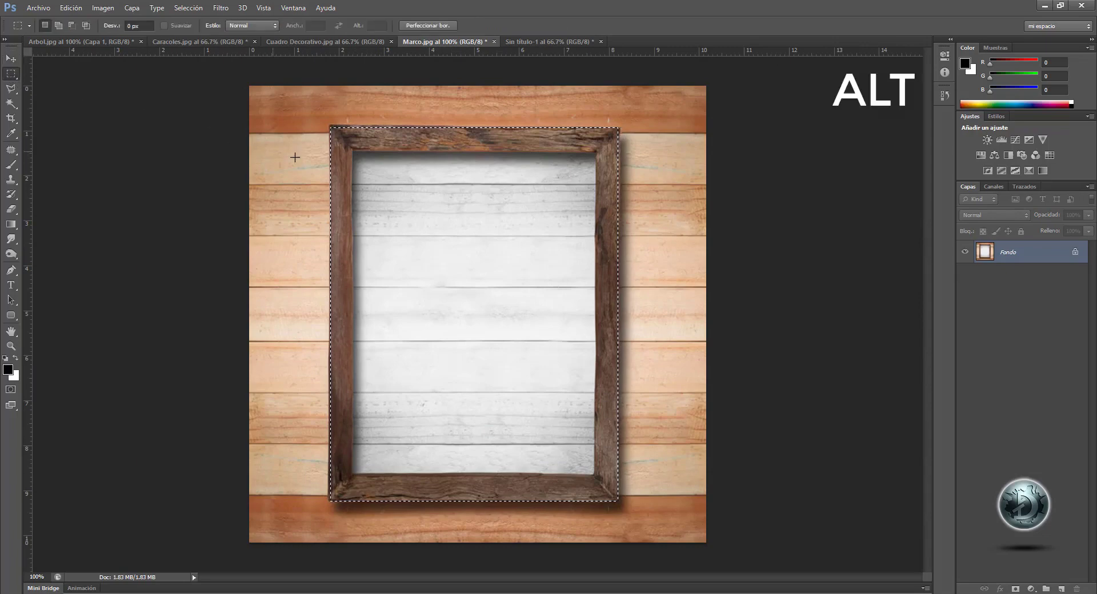
pyautogui.press('alt')
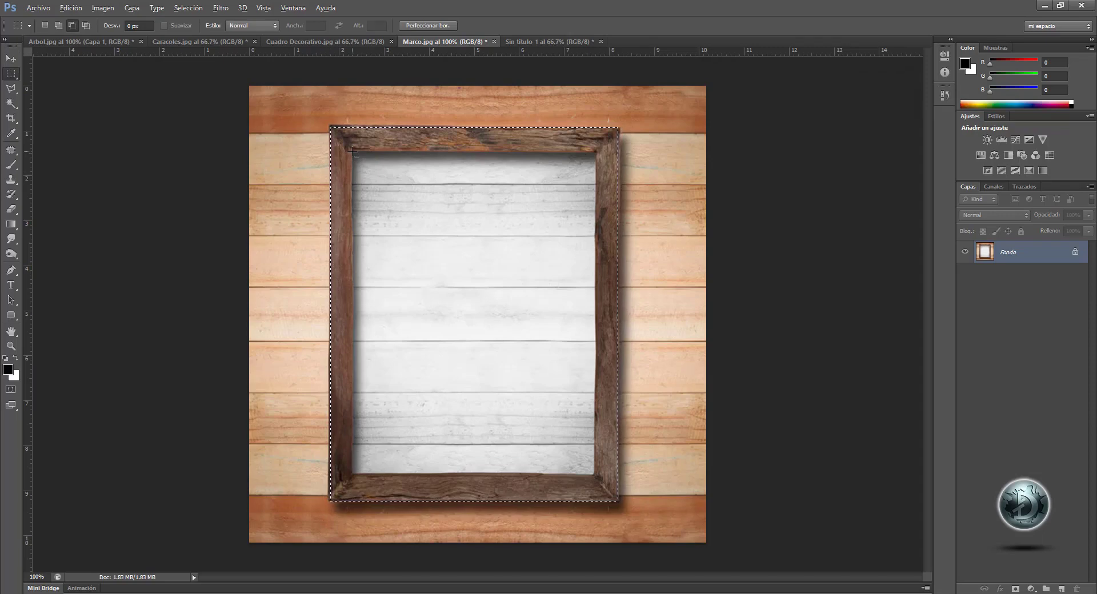
pyautogui.moveTo(352, 151); pyautogui.dragTo(596, 476)
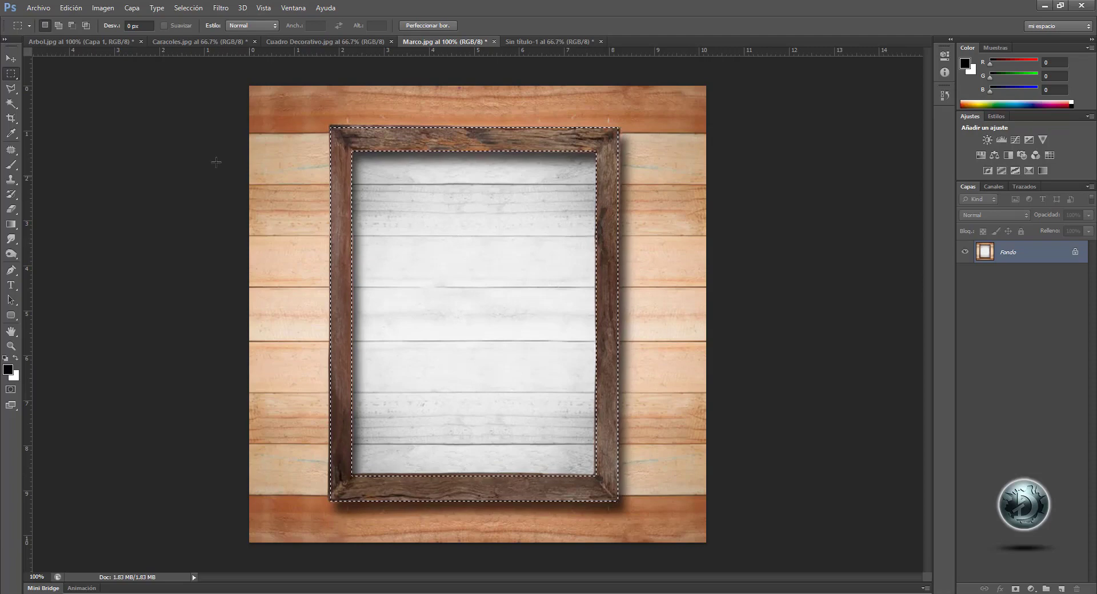
pyautogui.click(92, 42)
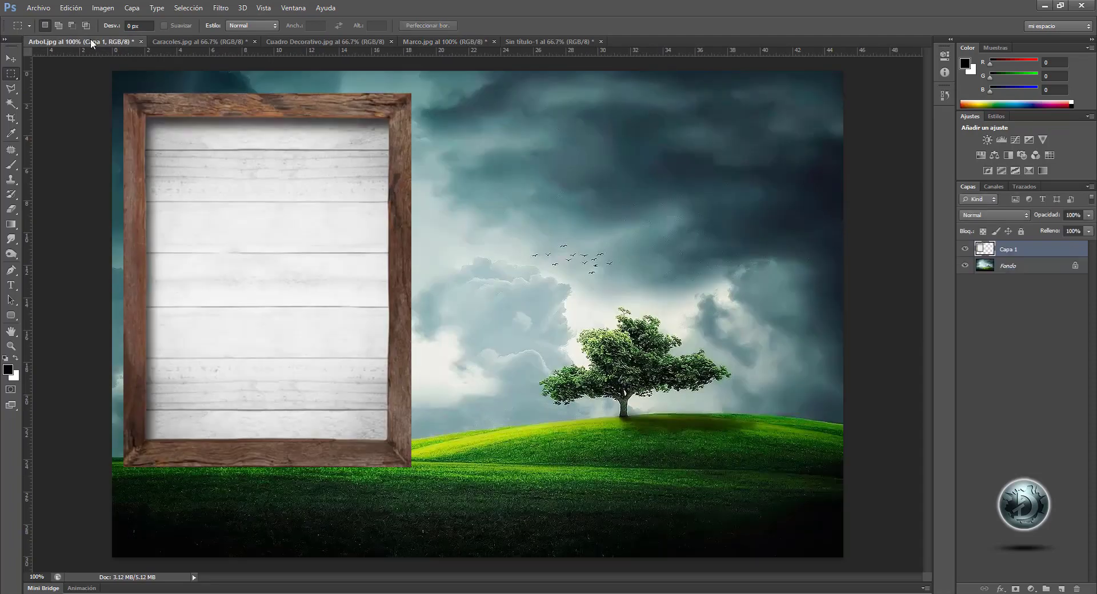
pyautogui.hotkey('ctrl', 'v')
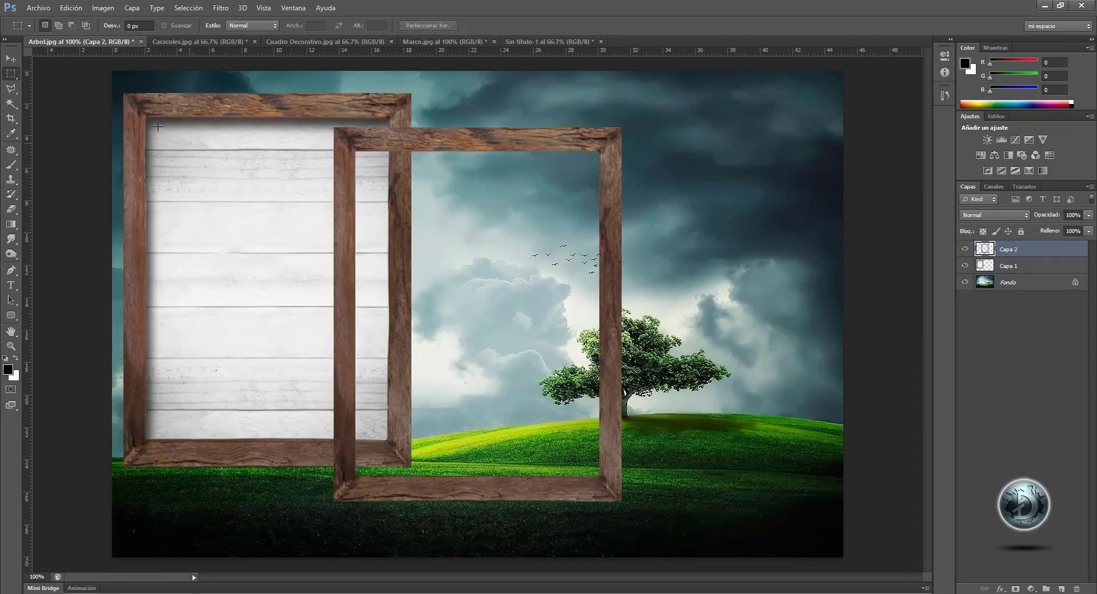
# - Drag the hollow frame Capa 2 around the tree, then switch to Cuadro Decorativo.jpg
pyautogui.click(11, 58)
pyautogui.moveTo(503, 143); pyautogui.dragTo(654, 163)
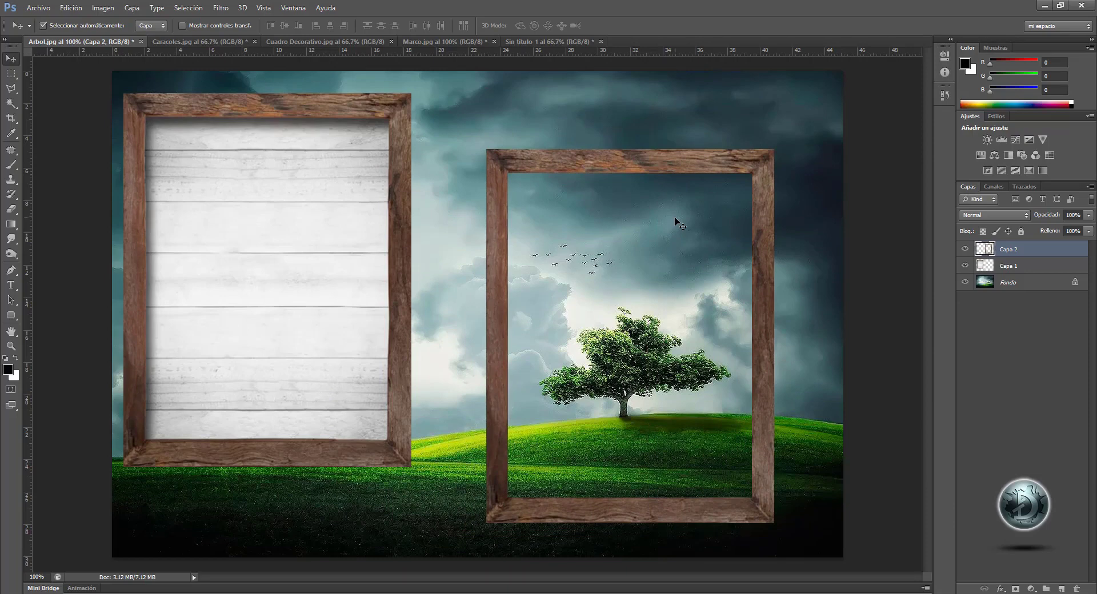
pyautogui.click(330, 41)
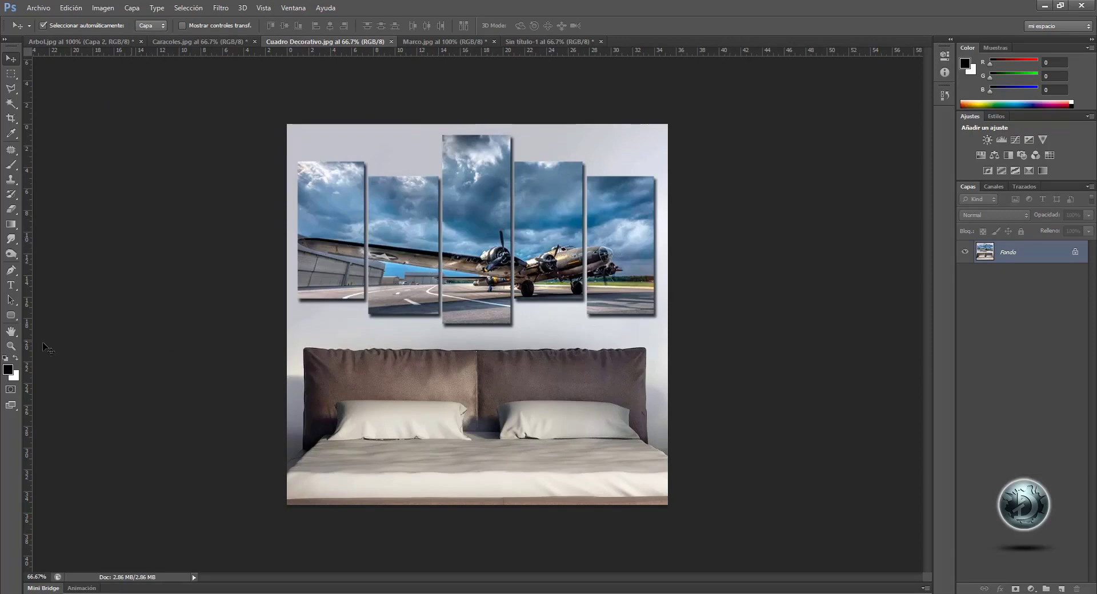
# - Zoom in on the left airplane panels of the wall picture
pyautogui.click(11, 346)
pyautogui.click(367, 228)
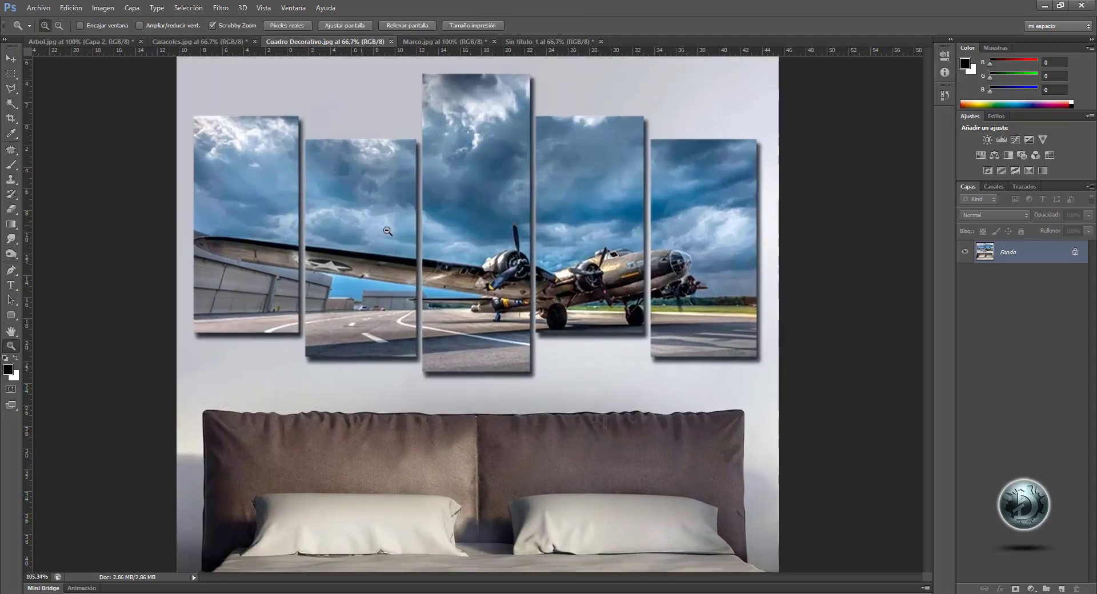
pyautogui.click(356, 218)
pyautogui.click(356, 218)
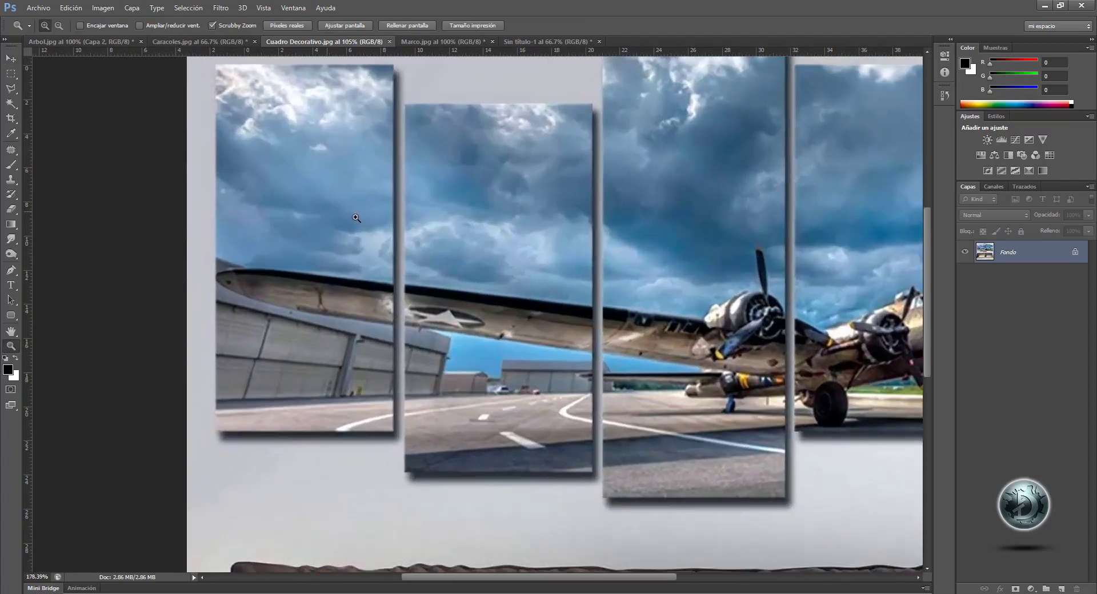
pyautogui.moveTo(931, 236); pyautogui.dragTo(929, 225)
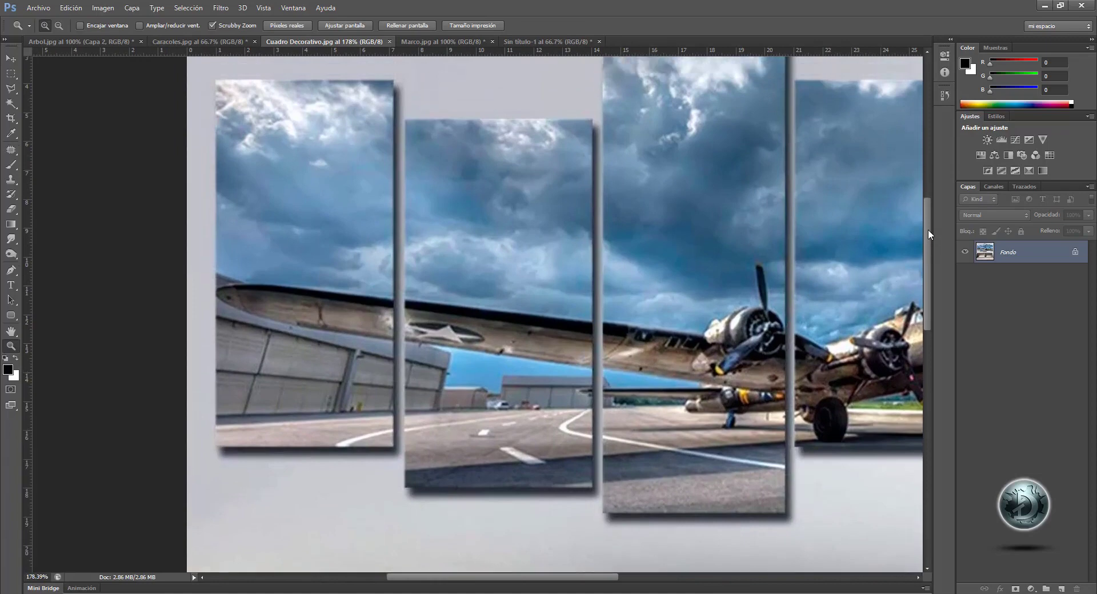
# - Select the leftmost airplane panel and Shift-add the second panel to the selection
pyautogui.click(12, 74)
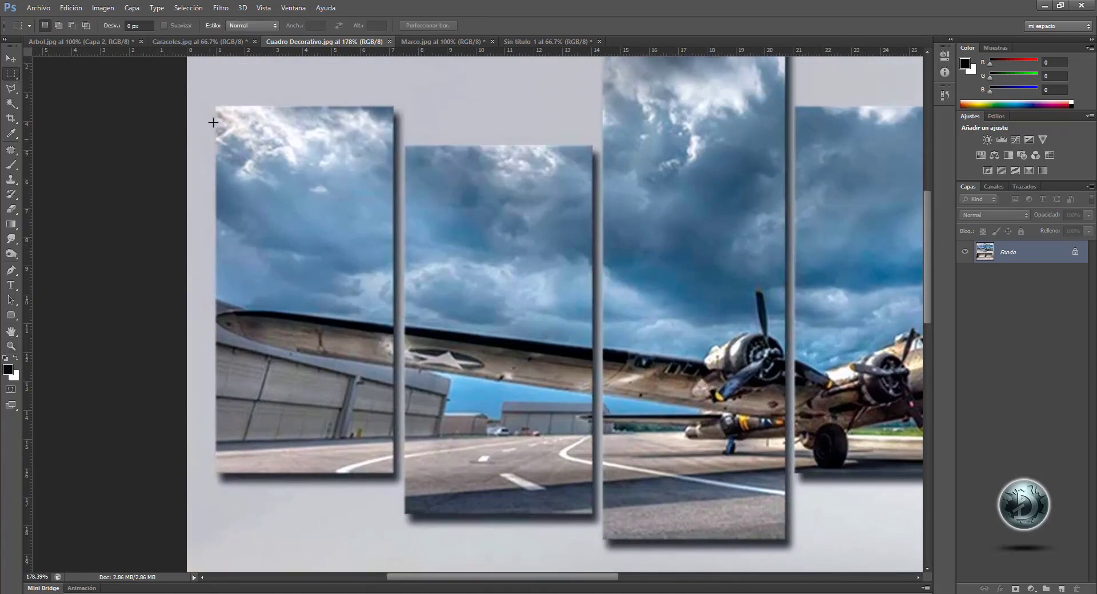
pyautogui.moveTo(215, 105); pyautogui.dragTo(389, 466)
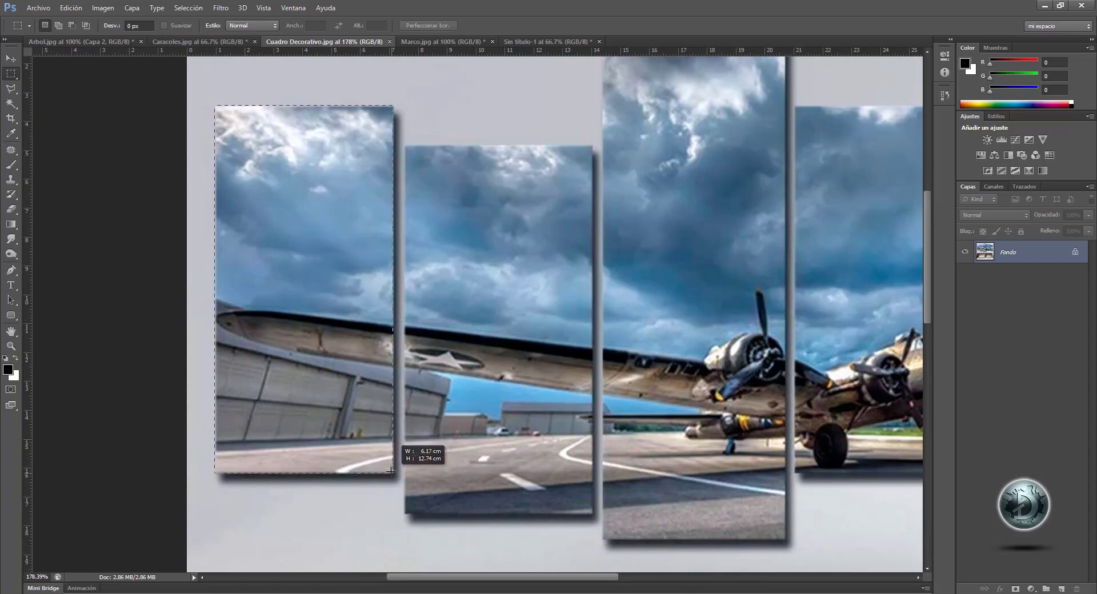
pyautogui.moveTo(391, 471); pyautogui.dragTo(391, 470)
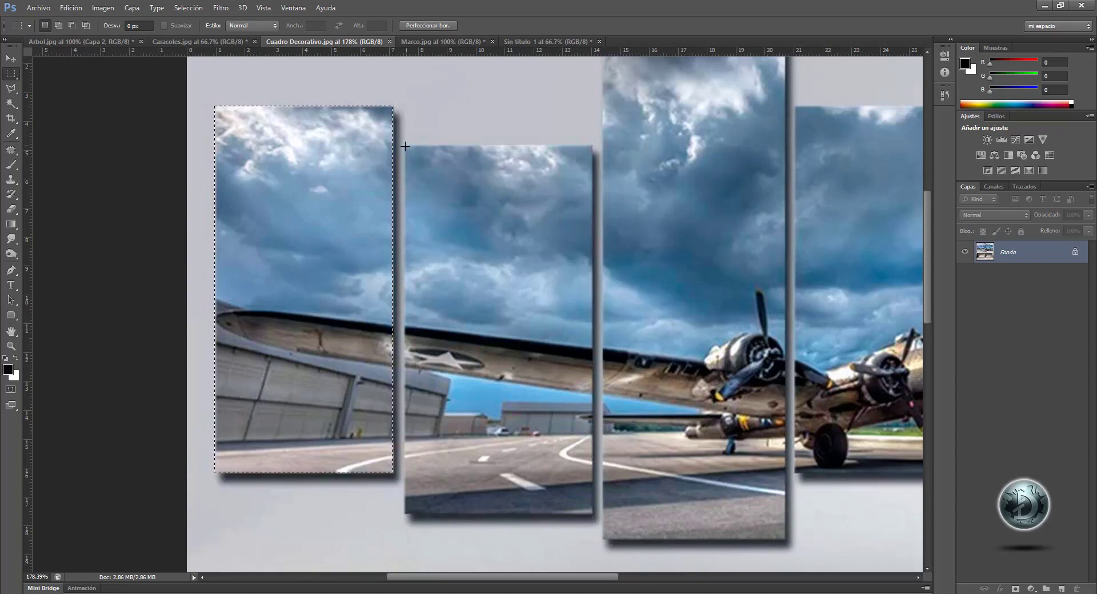
pyautogui.moveTo(405, 146); pyautogui.dragTo(590, 511)
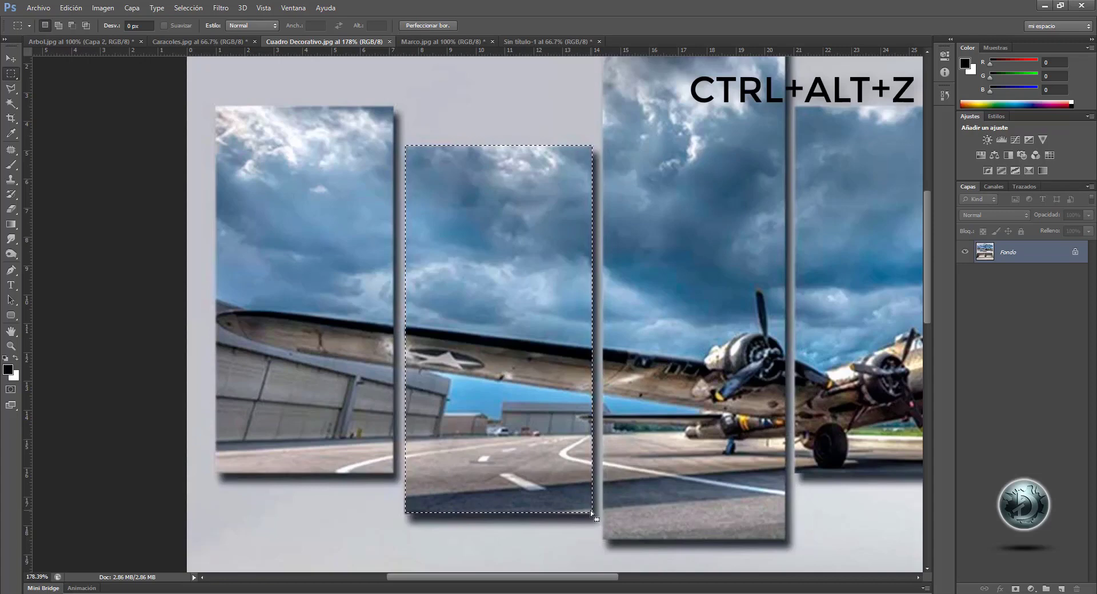
pyautogui.hotkey('ctrl', 'alt', 'z')
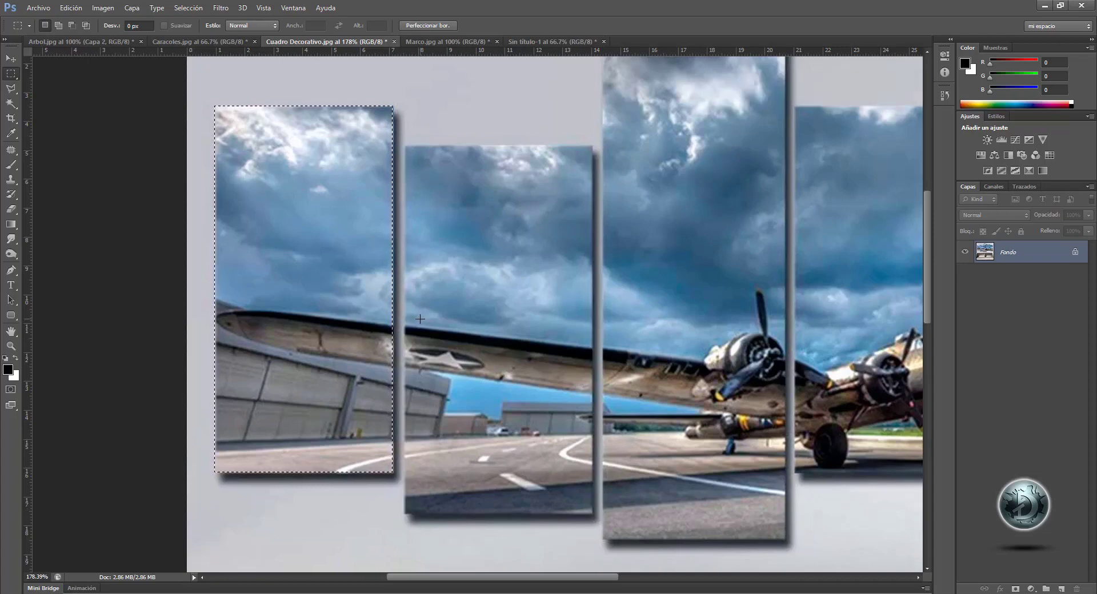
pyautogui.press('shift')
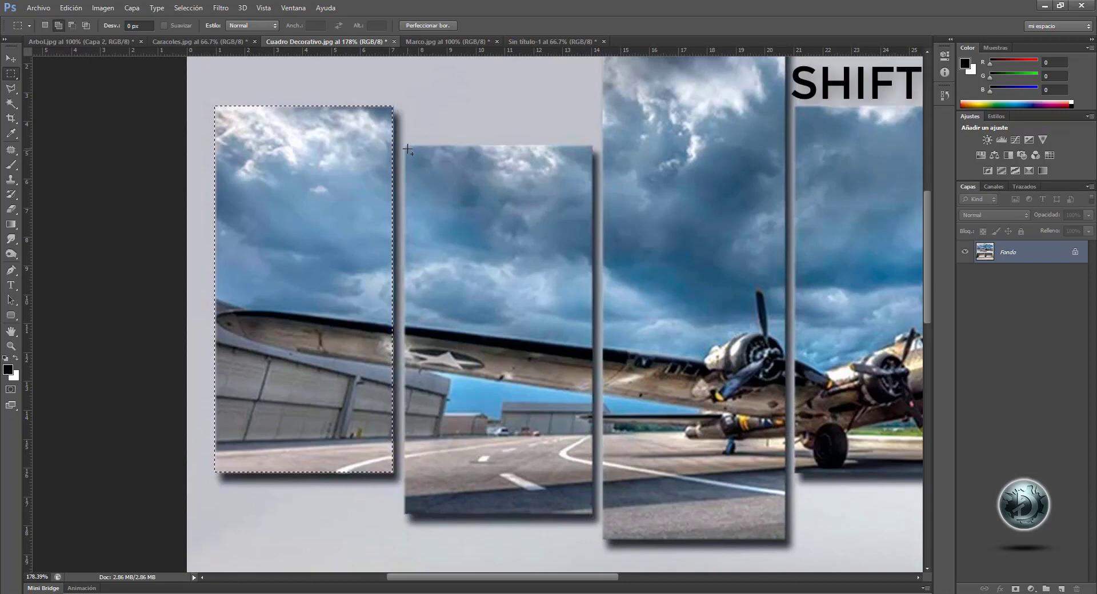
pyautogui.moveTo(406, 148); pyautogui.dragTo(593, 514)
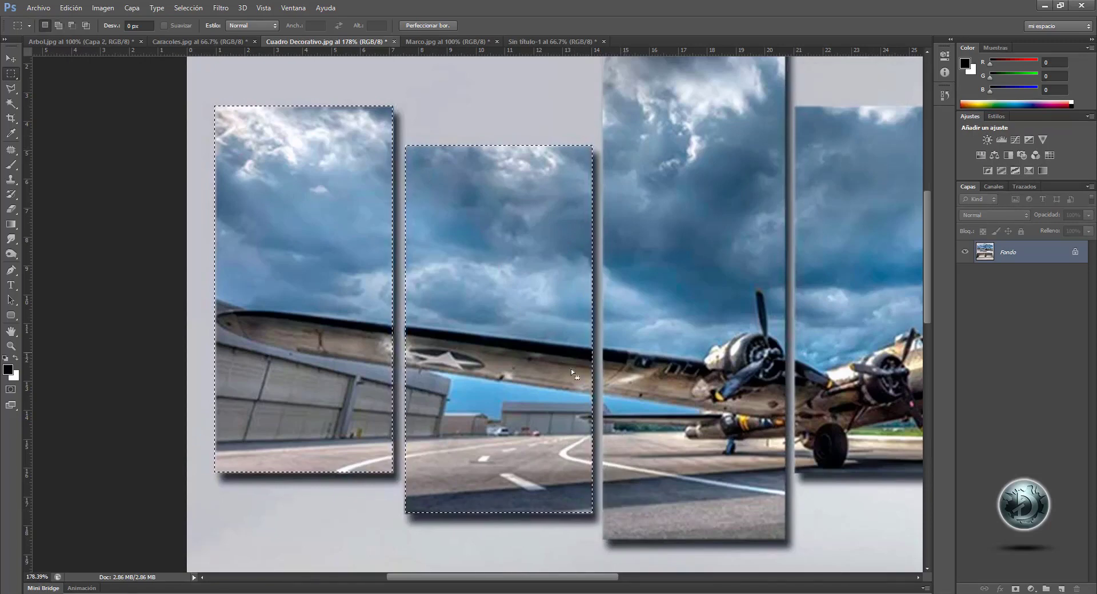
pyautogui.click(16, 346)
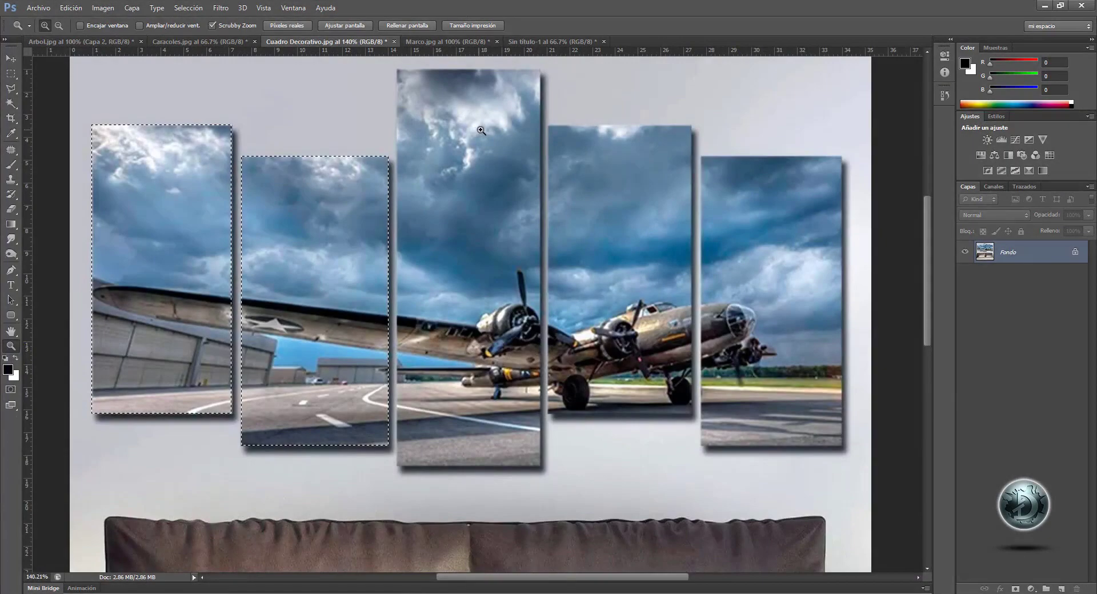
# - Add the tall centre panel to the selection, subtracting the excess area to its right
pyautogui.moveTo(480, 130); pyautogui.dragTo(497, 131)
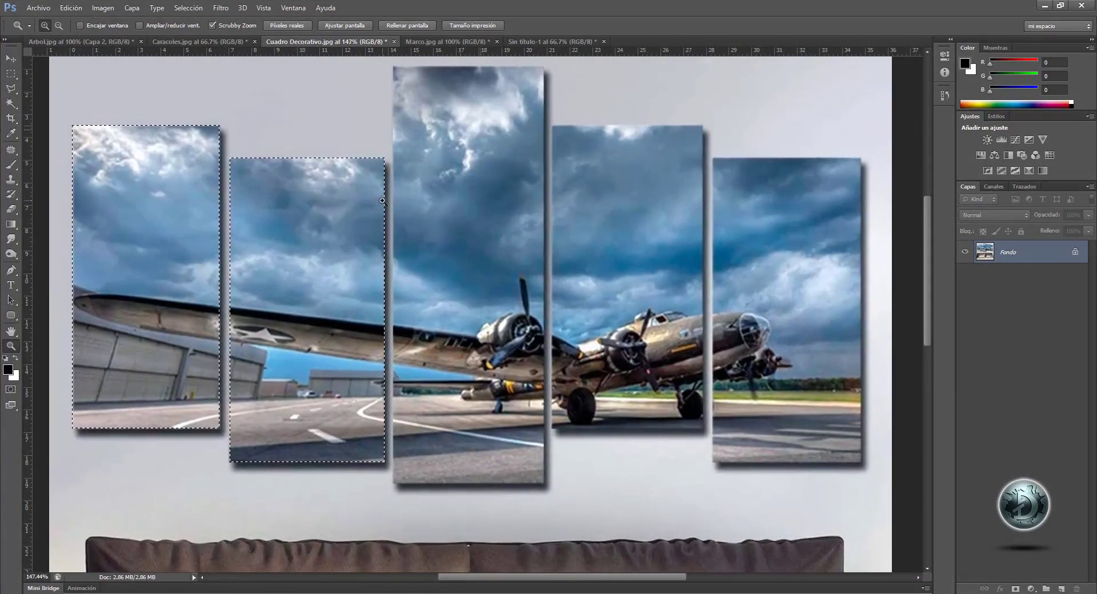
pyautogui.click(11, 75)
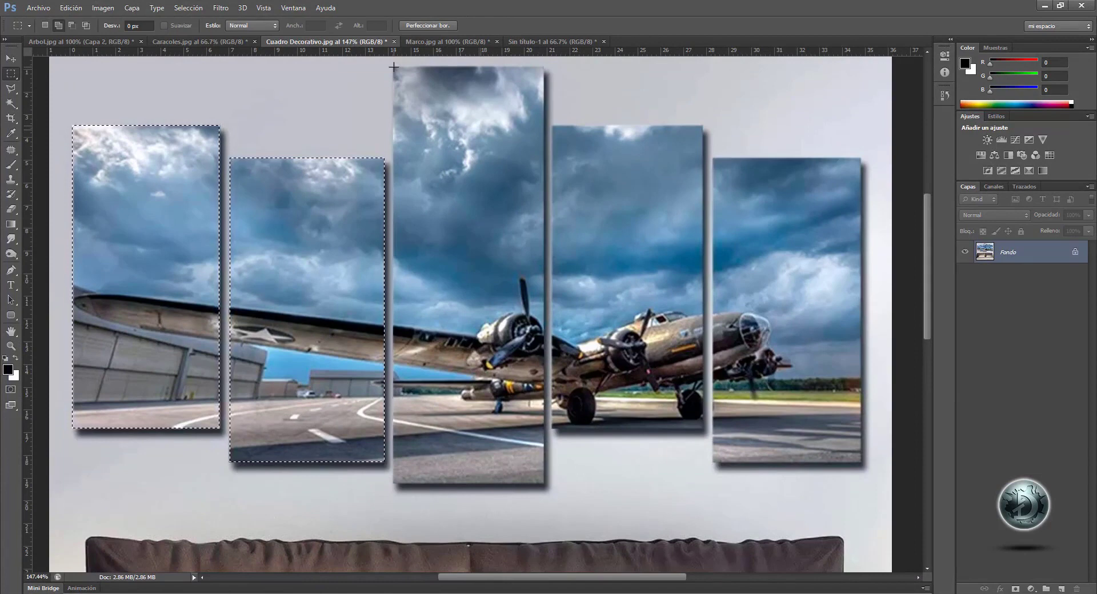
pyautogui.moveTo(393, 66)
pyautogui.mouseDown()
pyautogui.moveTo(550, 407)
pyautogui.moveTo(604, 443)
pyautogui.mouseUp()
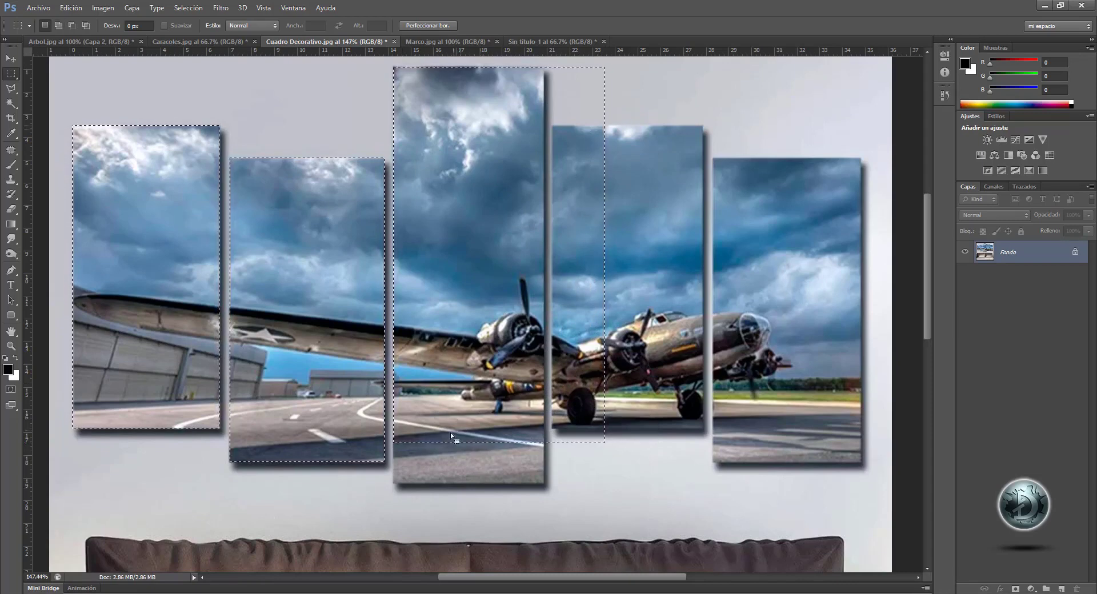
pyautogui.press('shift')
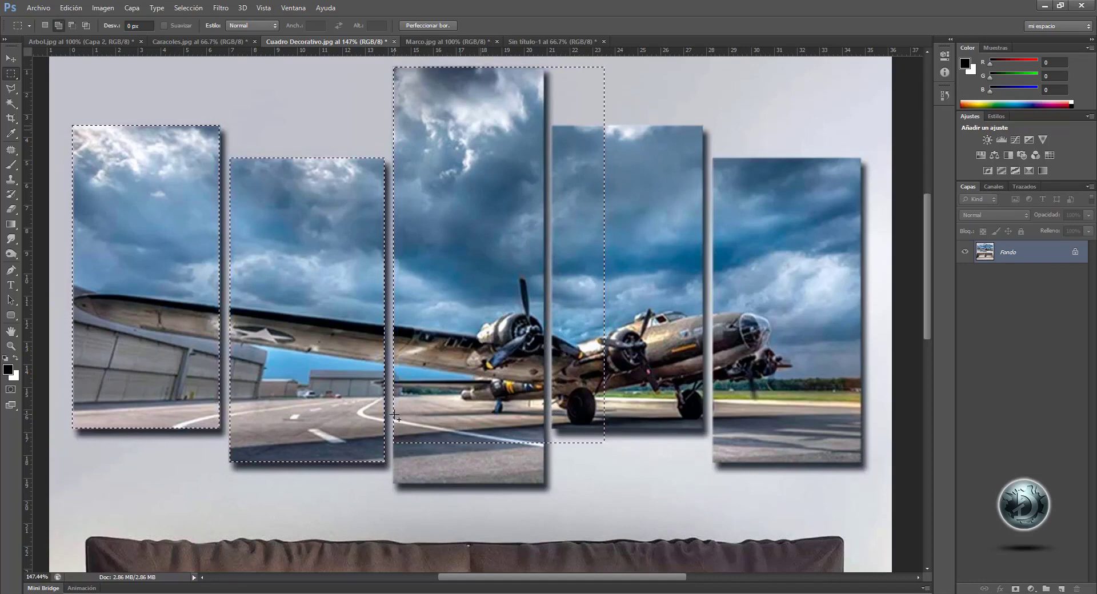
pyautogui.moveTo(393, 416)
pyautogui.mouseDown()
pyautogui.moveTo(434, 466)
pyautogui.moveTo(544, 485)
pyautogui.mouseUp()
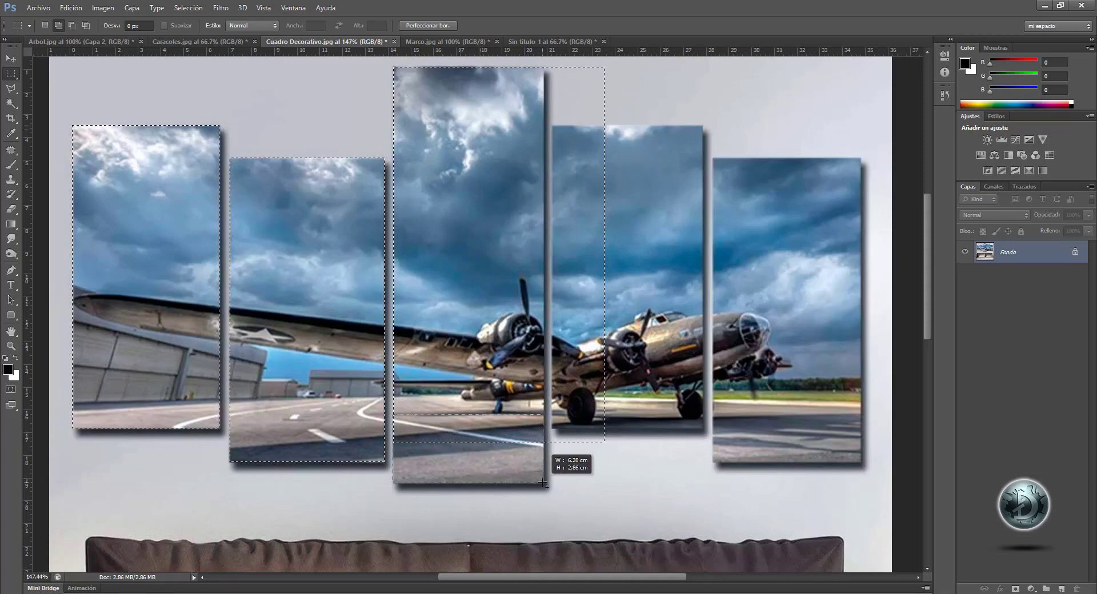
pyautogui.moveTo(543, 485); pyautogui.dragTo(544, 485)
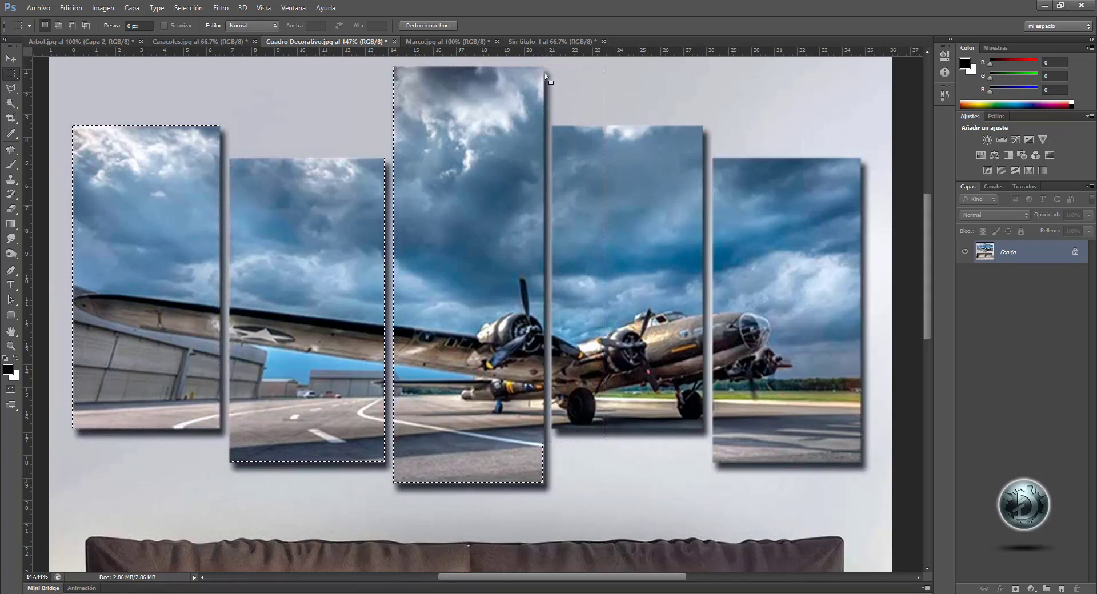
pyautogui.press('alt')
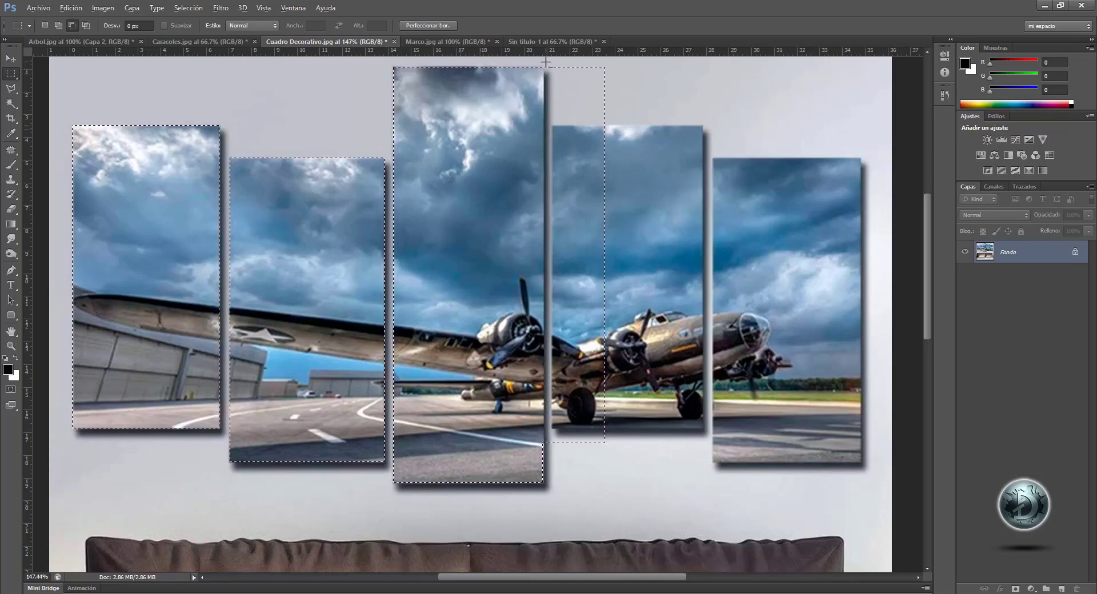
pyautogui.moveTo(546, 62); pyautogui.dragTo(705, 503)
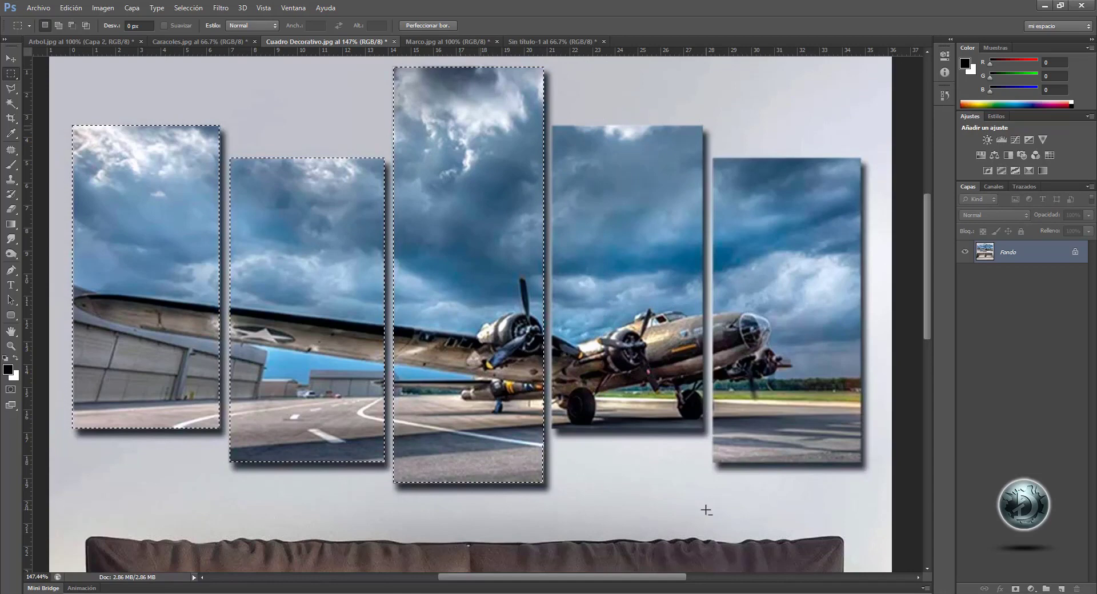
# - Shift-add the fourth and fifth airplane panels to the selection
pyautogui.press('shift')
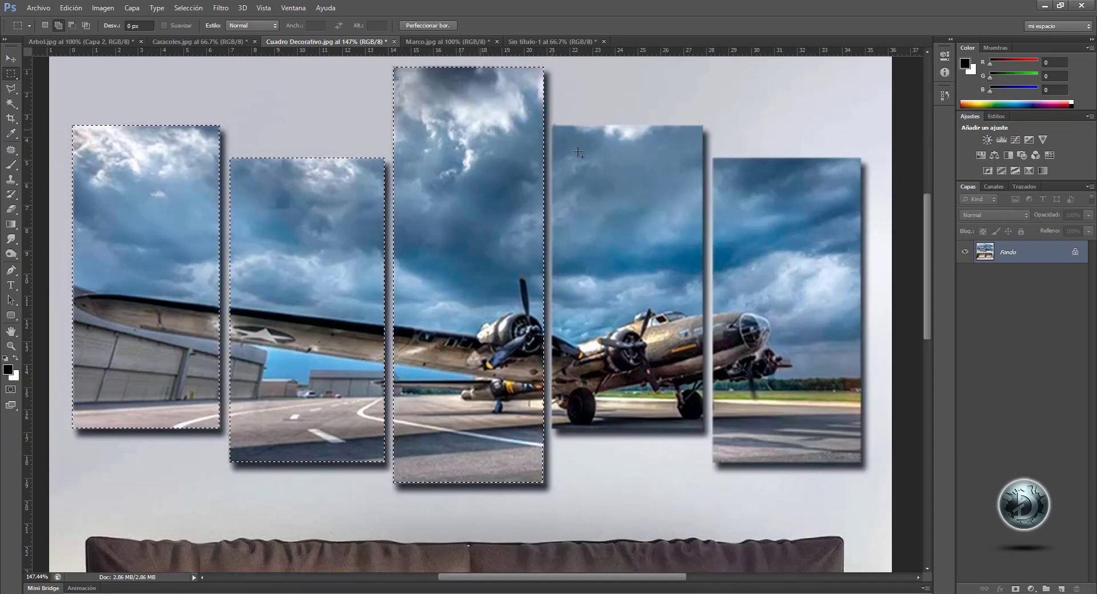
pyautogui.moveTo(552, 126)
pyautogui.mouseDown()
pyautogui.moveTo(687, 363)
pyautogui.moveTo(702, 428)
pyautogui.mouseUp()
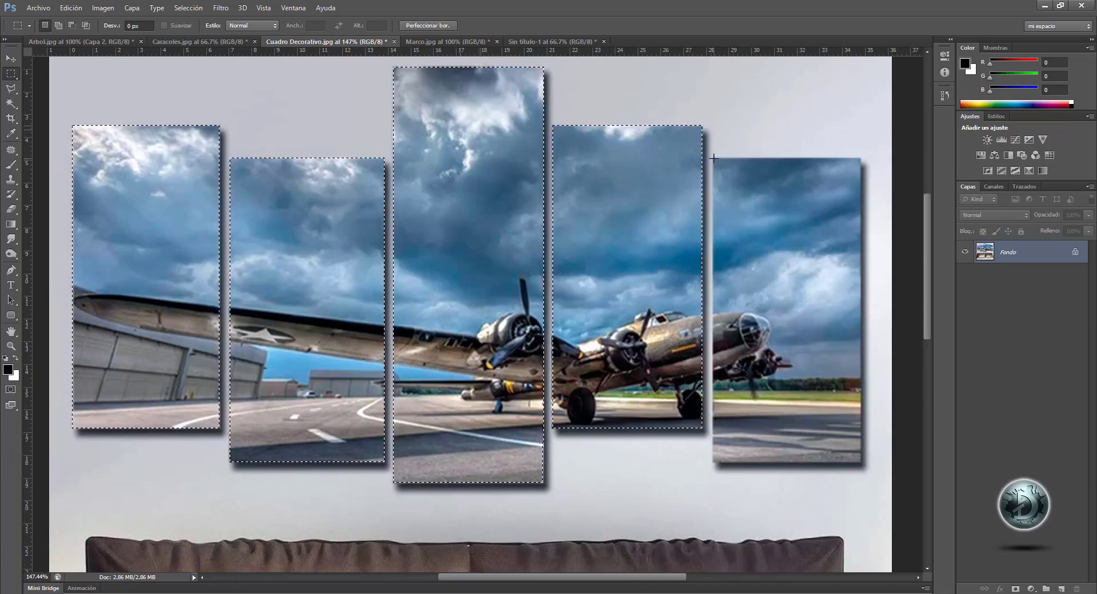
pyautogui.moveTo(714, 158)
pyautogui.mouseDown()
pyautogui.moveTo(752, 208)
pyautogui.moveTo(862, 463)
pyautogui.mouseUp()
# - Paste the airplane panels into Caracoles.jpg as Capa 1 and scale them up across the photo
pyautogui.click(197, 41)
pyautogui.click(71, 8)
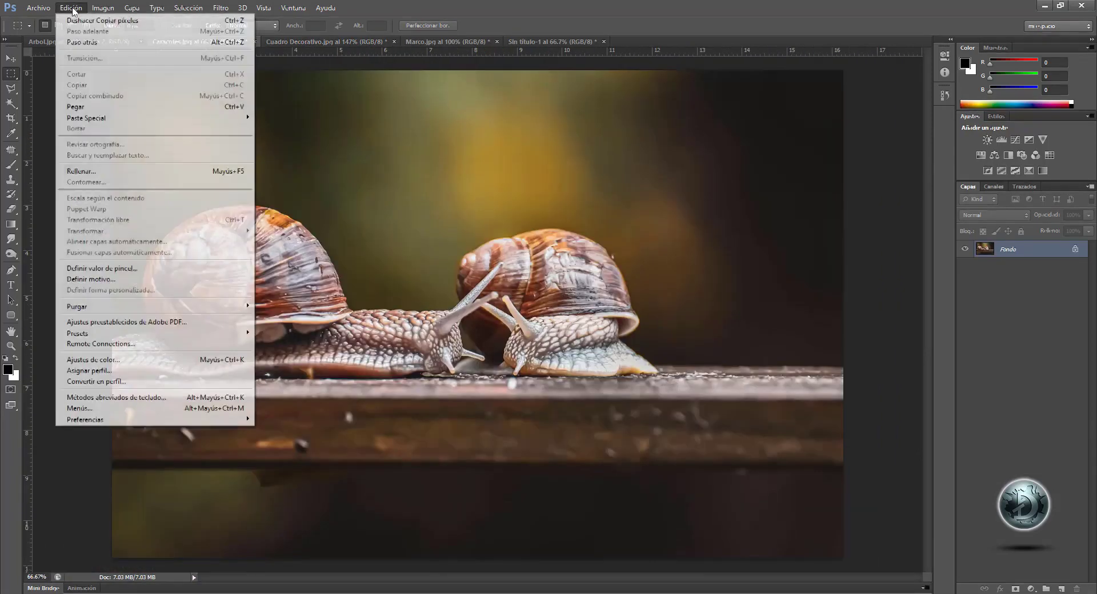
pyautogui.click(73, 106)
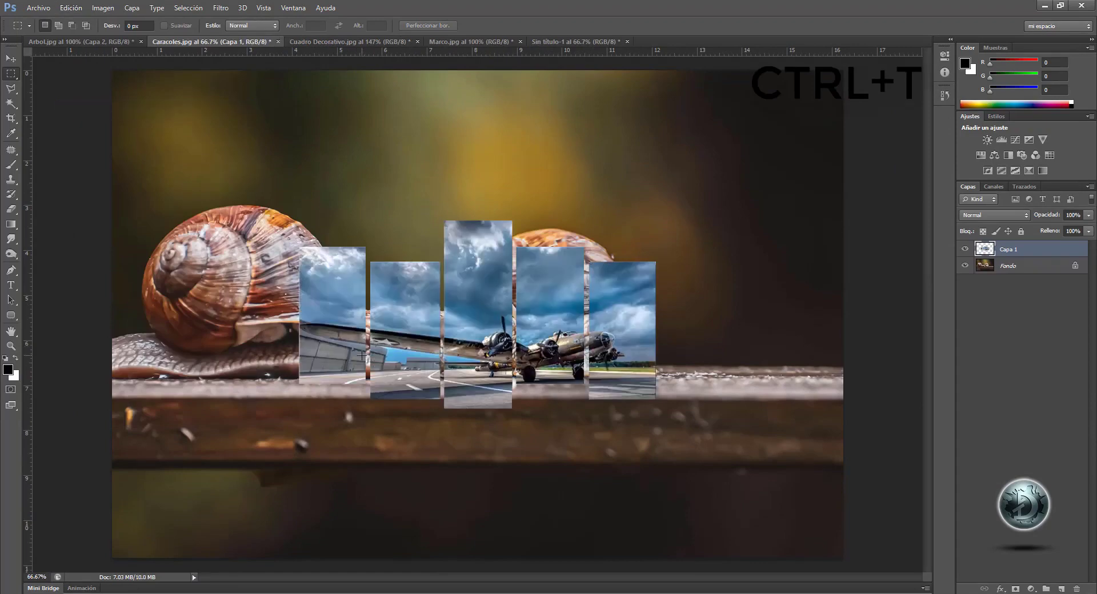
pyautogui.hotkey('ctrl', 't')
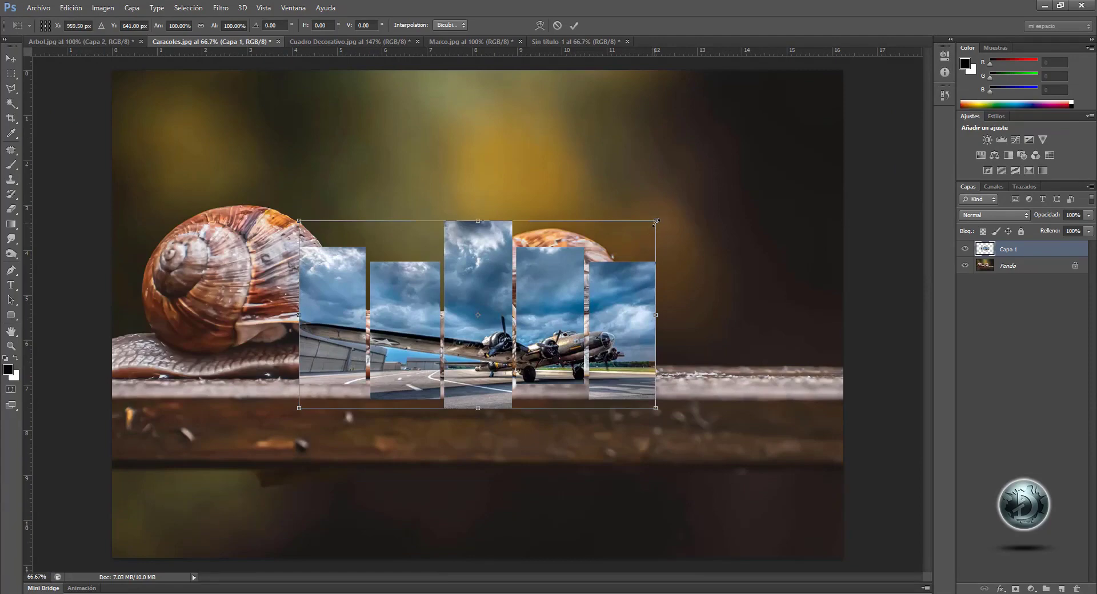
pyautogui.moveTo(655, 221); pyautogui.dragTo(819, 124)
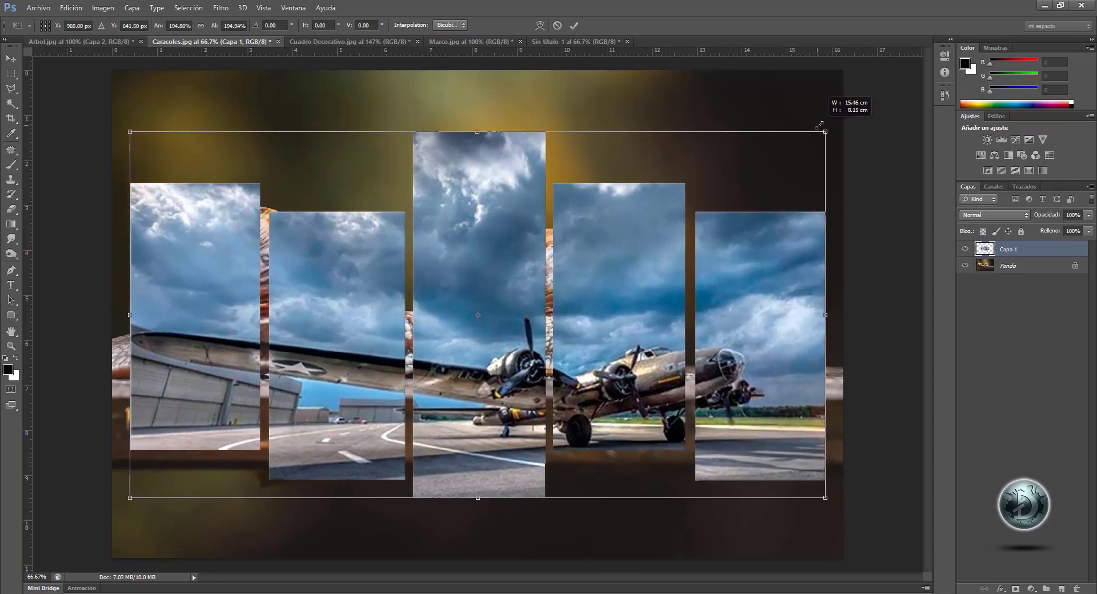
pyautogui.doubleClick(495, 313)
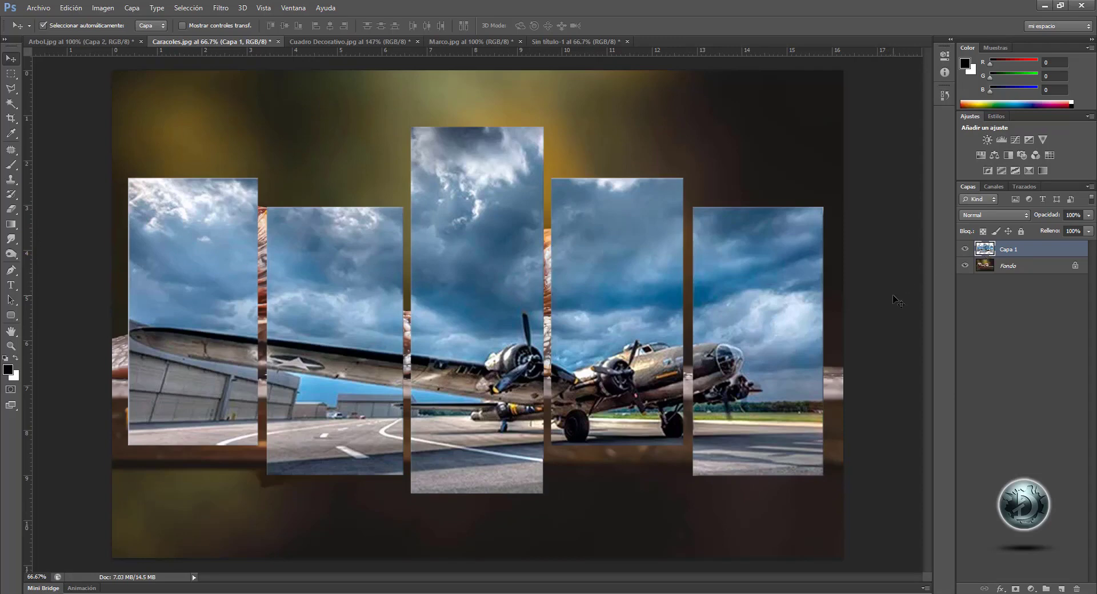
# - Load Capa 1's panel shapes as a selection, hide Capa 1, select Fondo and go to Sin título-1
pyautogui.keyDown('ctrl'); pyautogui.click(984, 252); pyautogui.keyUp('ctrl')
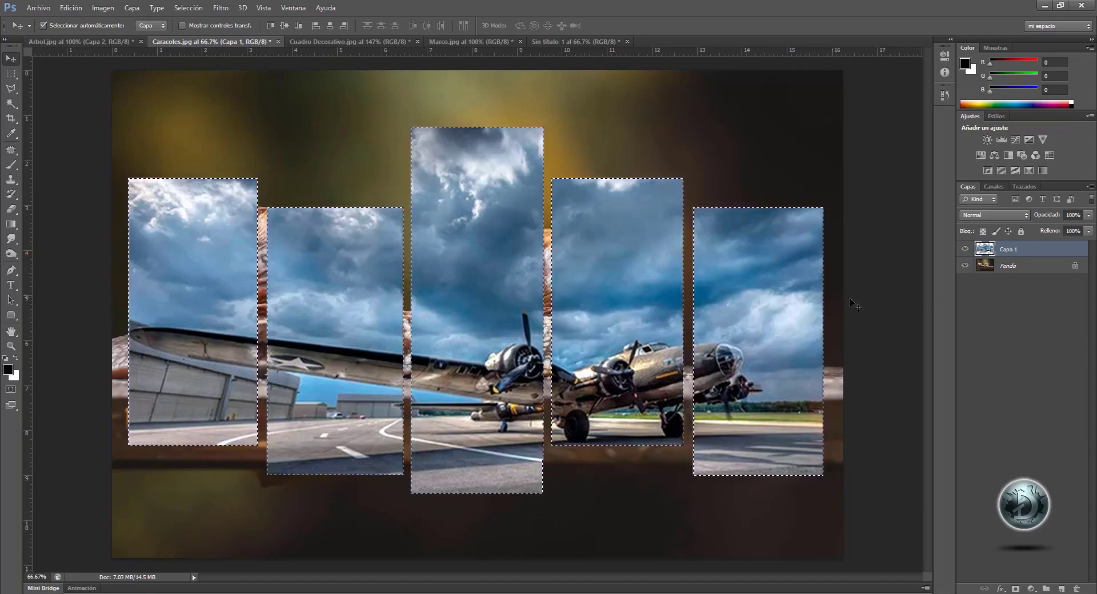
pyautogui.click(966, 250)
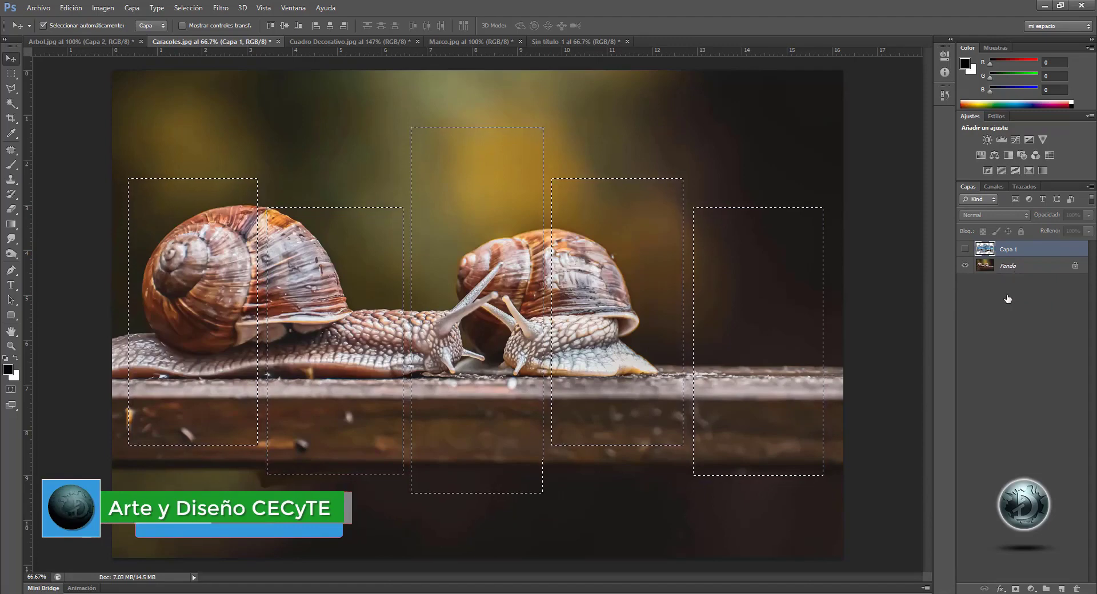
pyautogui.click(1010, 267)
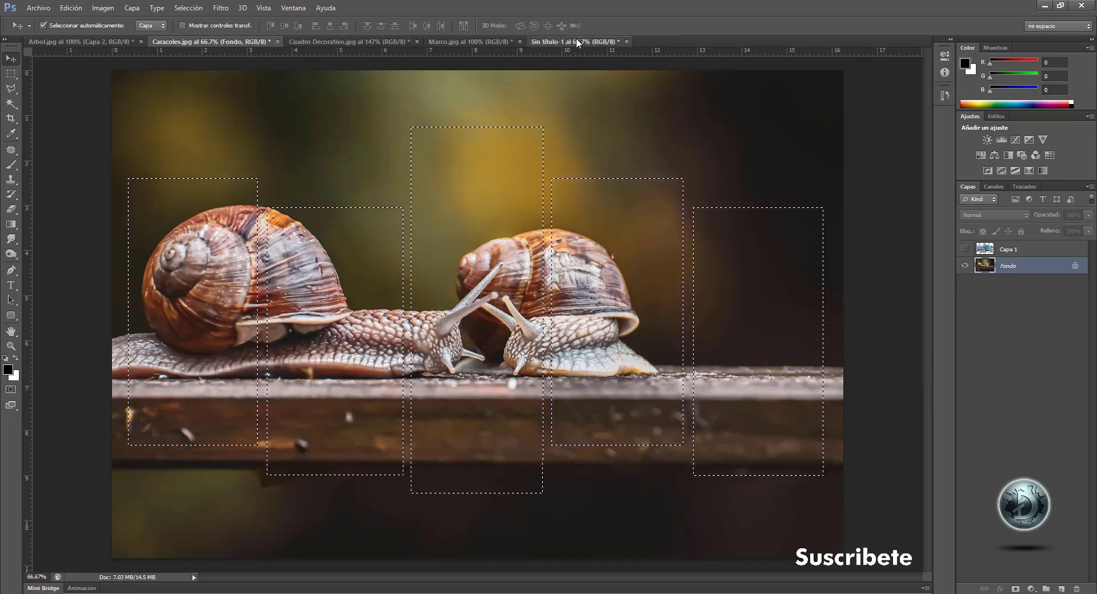
pyautogui.click(576, 38)
pyautogui.hotkey('ctrl', 'v')
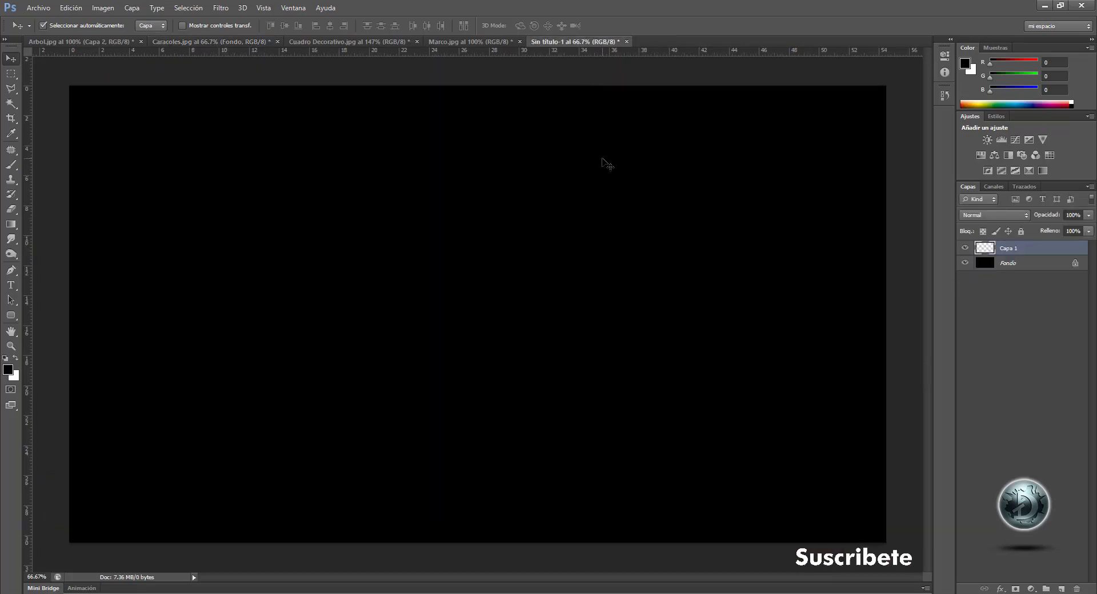